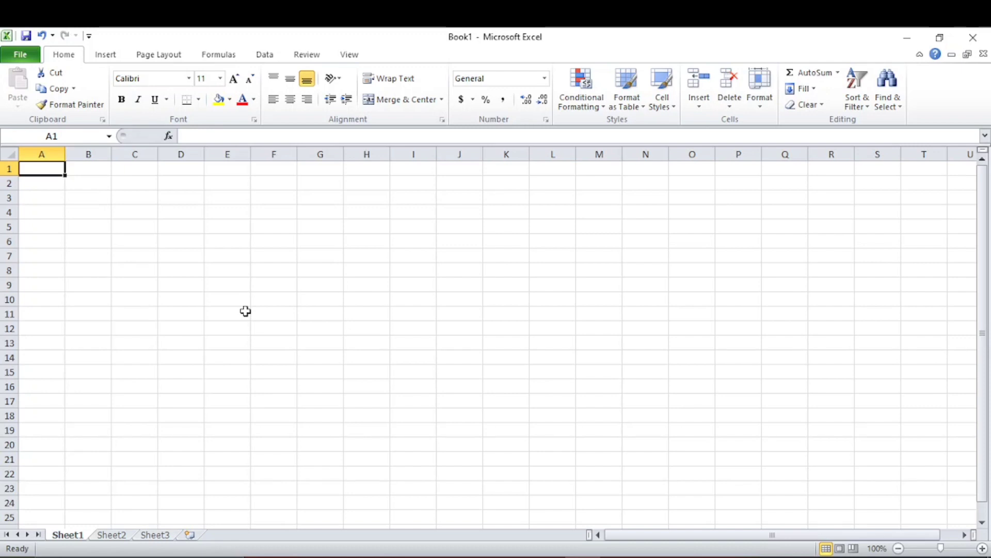
{"action": "type", "text": "S.No"}
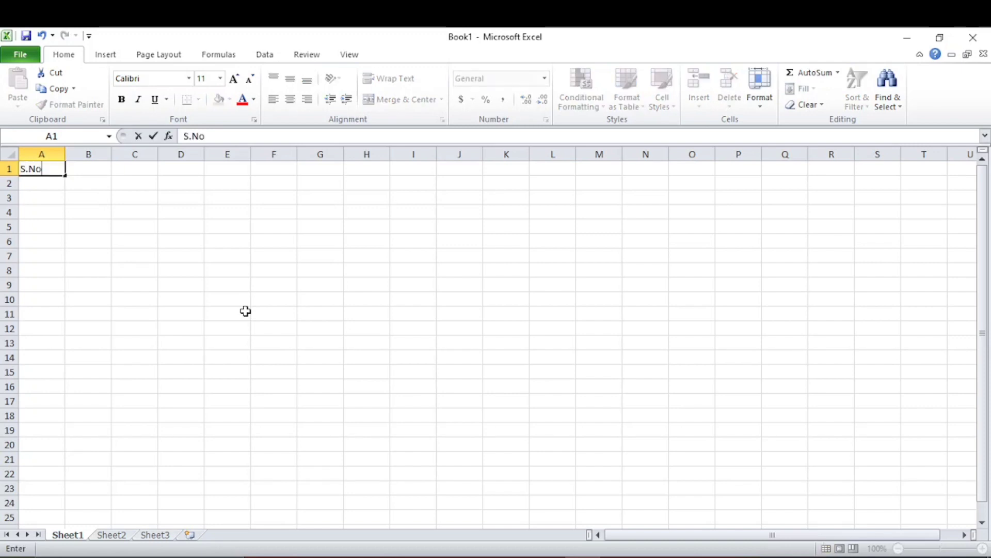
{"action": "type", "text": "."}
{"action": "key", "text": "Tab"}
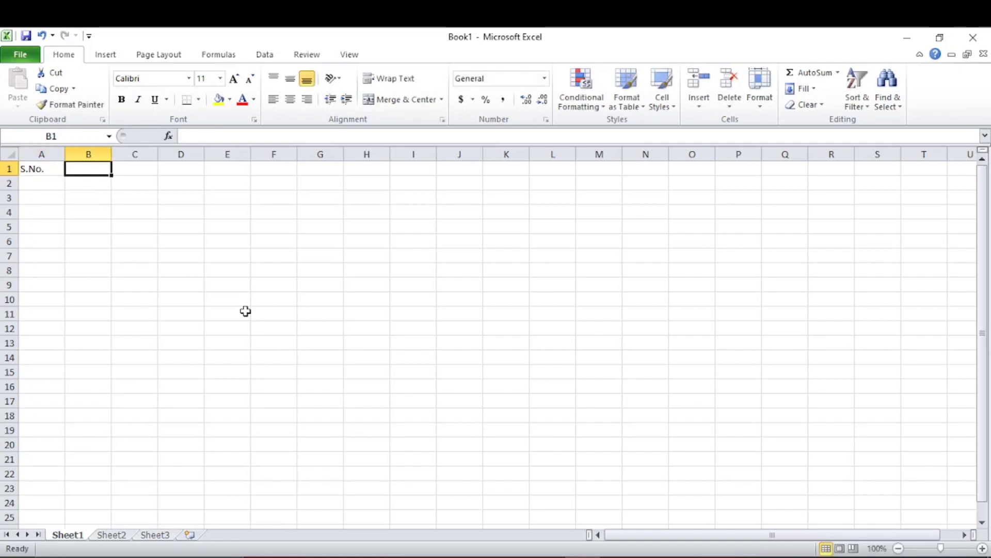
{"action": "key", "text": "ctrl+z"}
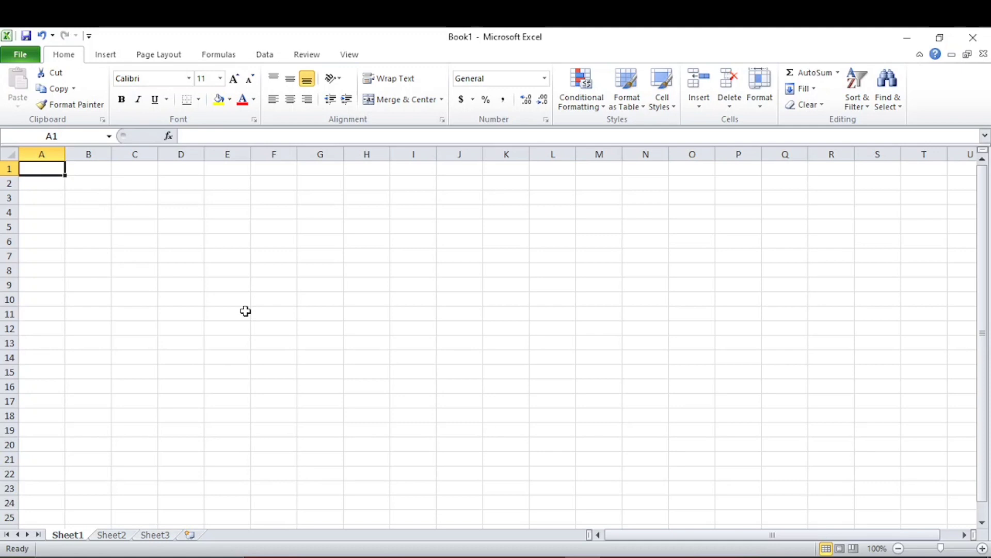
Enter the column headers S.No. in A1 and Name in B1.
{"action": "type", "text": "S."}
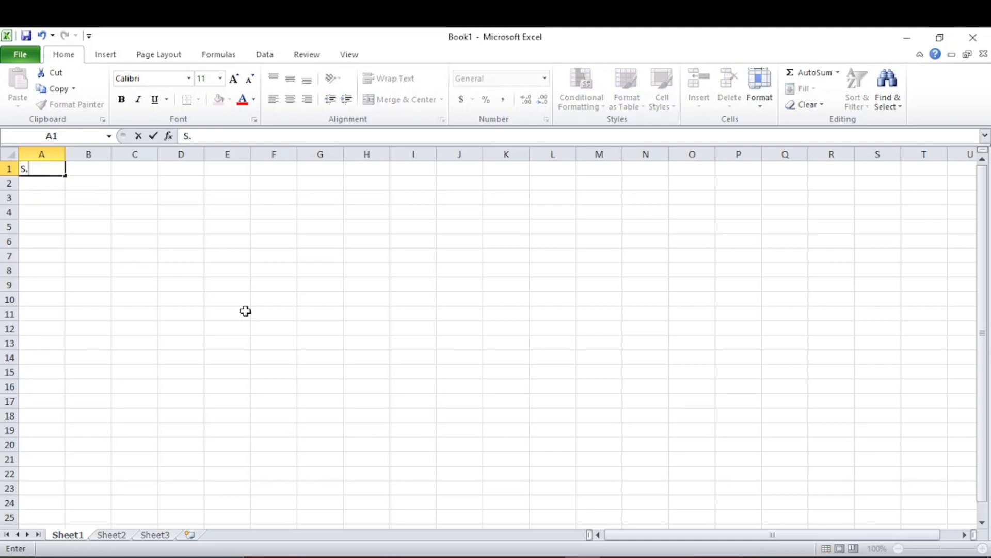
{"action": "type", "text": "No."}
{"action": "key", "text": "Tab"}
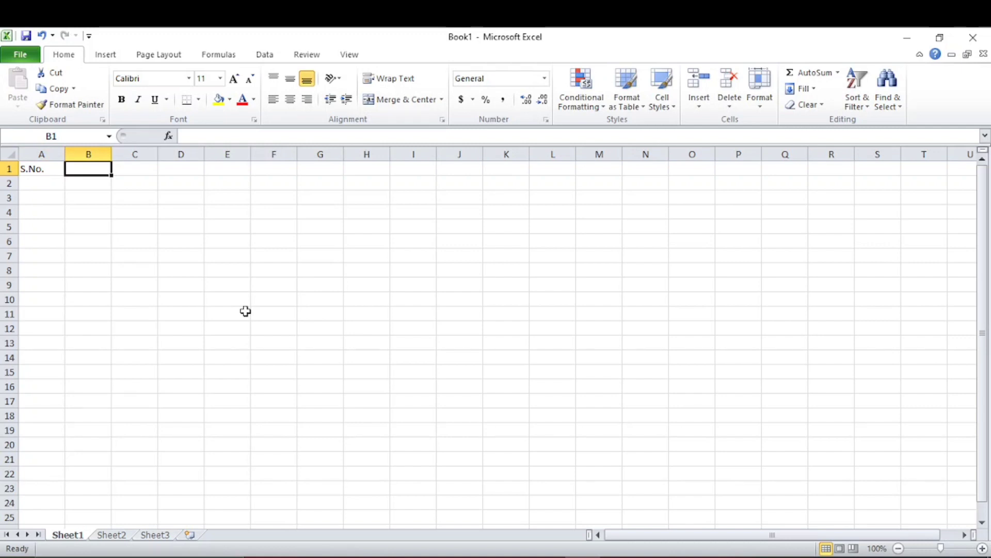
{"action": "type", "text": "Name"}
{"action": "key", "text": "Tab"}
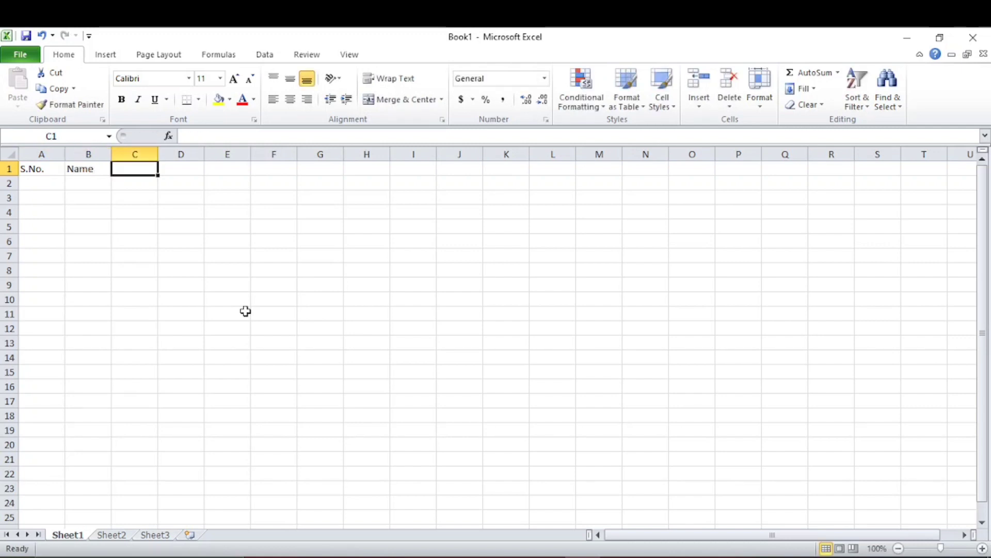
Enter the subject headers Tamil, English and Maths in C1, D1 and E1.
{"action": "type", "text": "Tamil"}
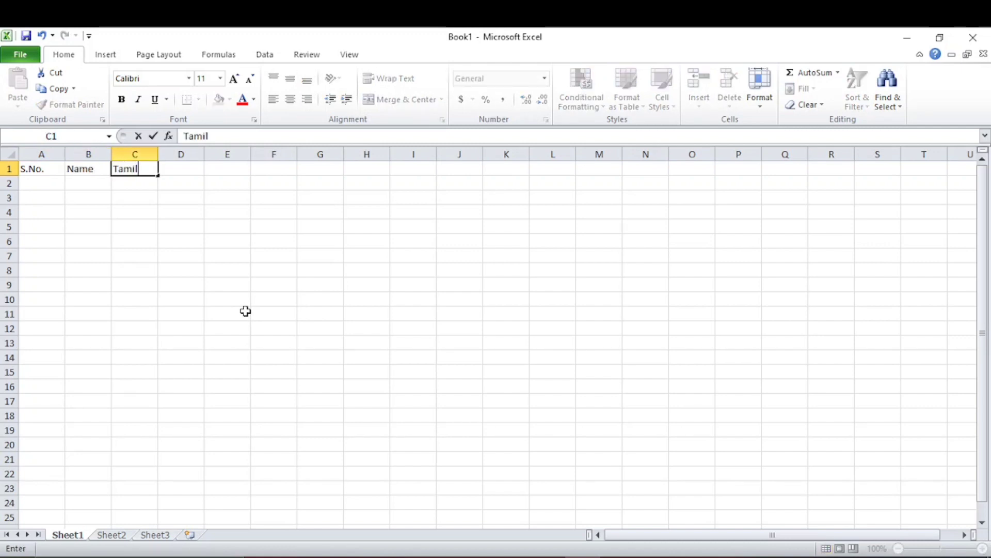
{"action": "key", "text": "Tab"}
{"action": "type", "text": "E"}
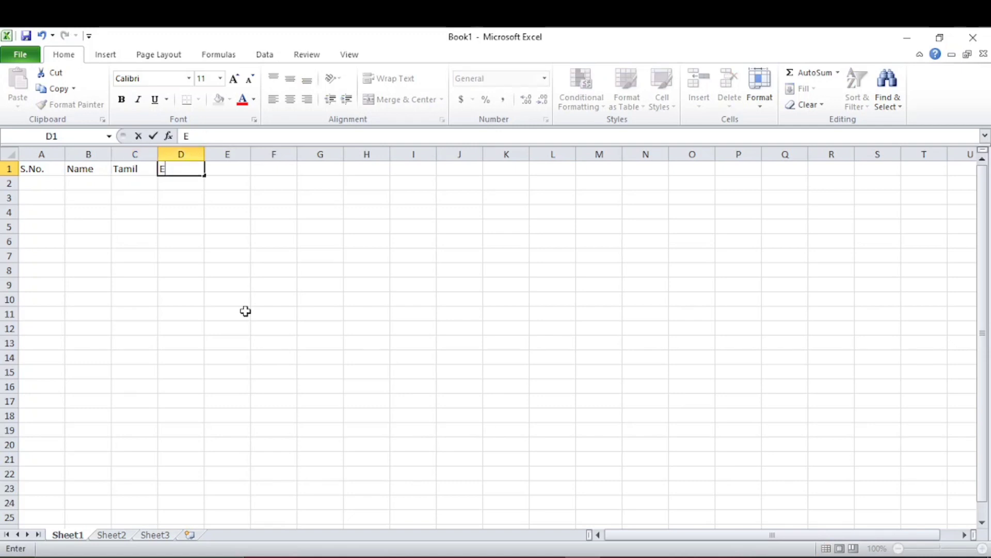
{"action": "type", "text": "nglish"}
{"action": "key", "text": "Tab"}
{"action": "type", "text": "Math"}
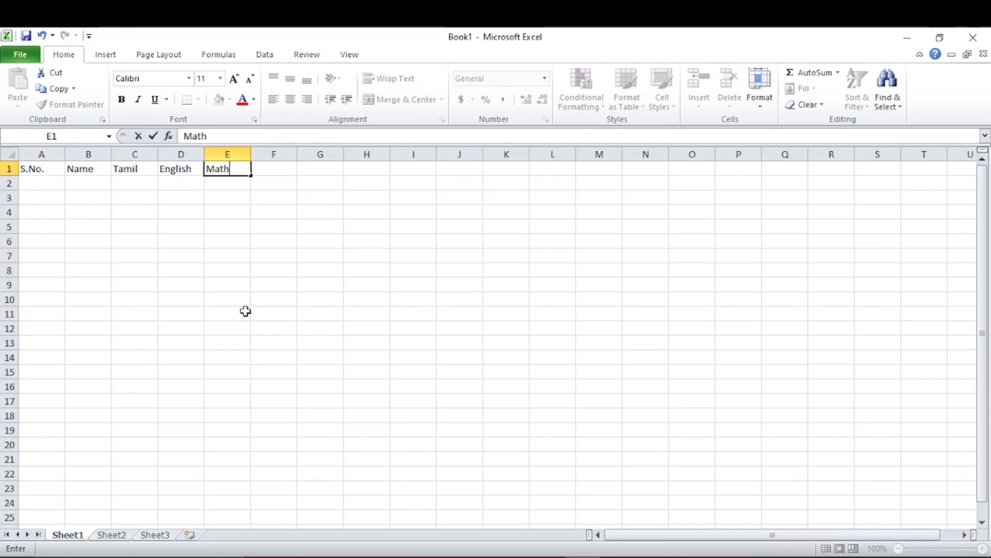
{"action": "type", "text": "s"}
{"action": "key", "text": "Tab"}
Add the subject headers Science in F1 and Social in G1.
{"action": "type", "text": "Scien"}
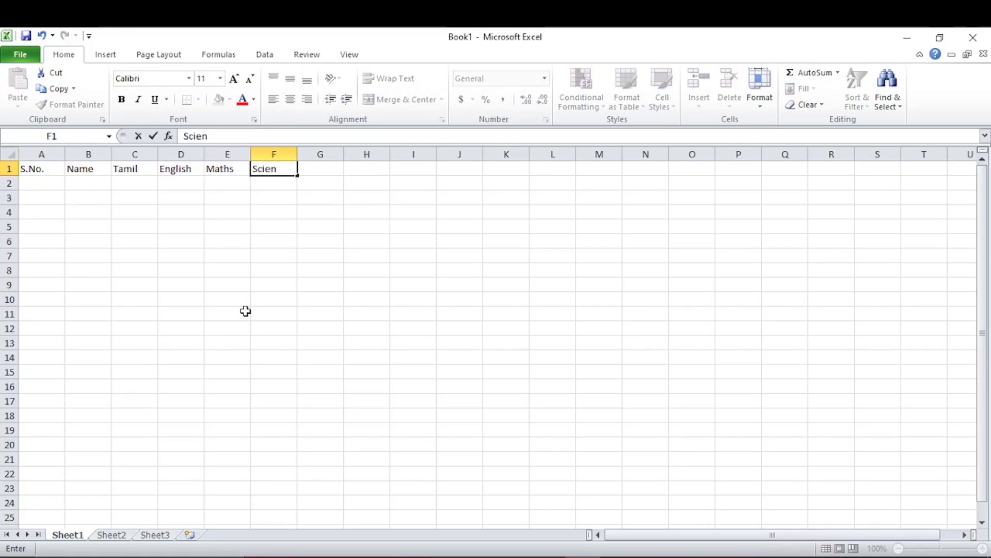
{"action": "type", "text": "se"}
{"action": "key", "text": "BackSpace"}
{"action": "key", "text": "BackSpace"}
{"action": "type", "text": "ce"}
{"action": "key", "text": "Tab"}
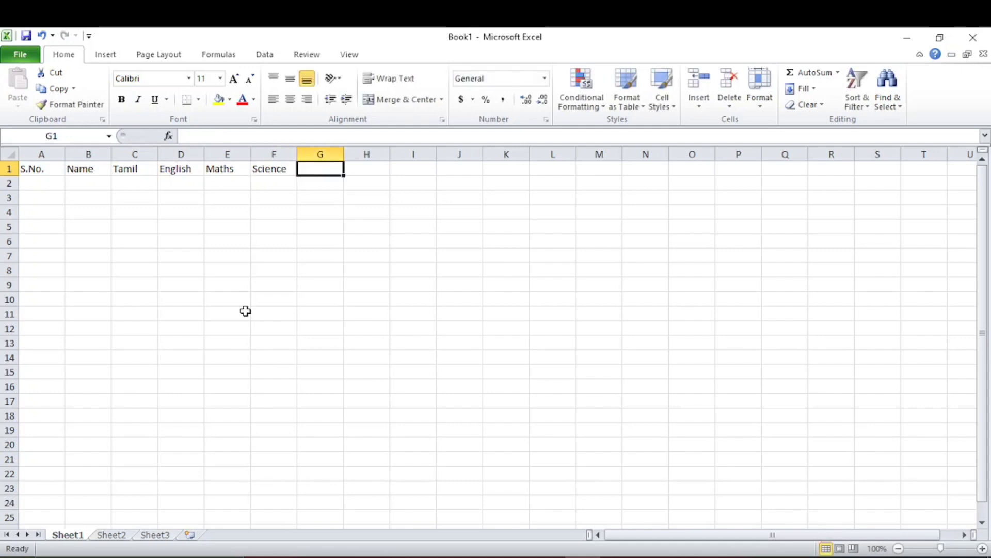
{"action": "type", "text": "Socia"}
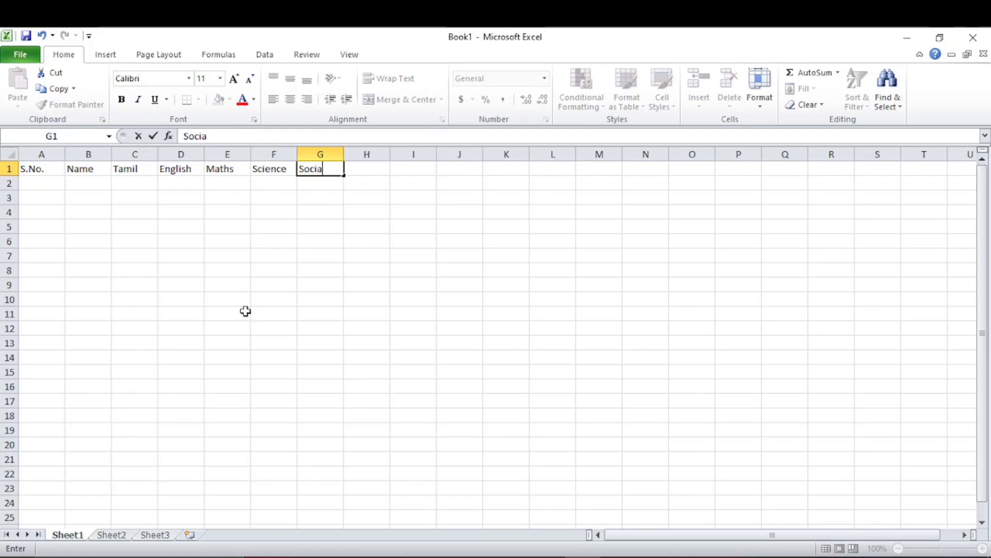
{"action": "type", "text": "l"}
Enter the headers Total, Avg, Result and Grade in cells H1 through K1.
{"action": "left_click", "coordinate": [368, 171]}
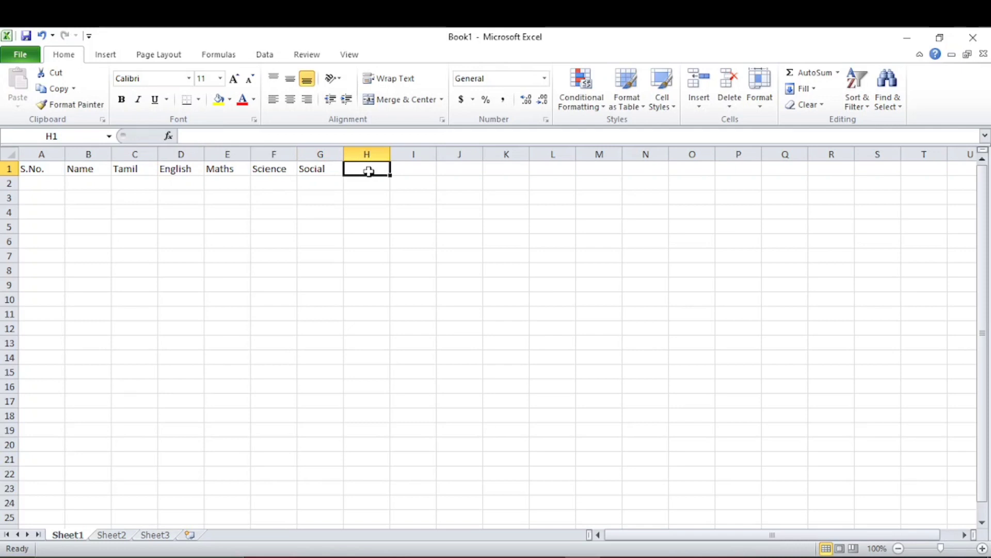
{"action": "type", "text": "Tot"}
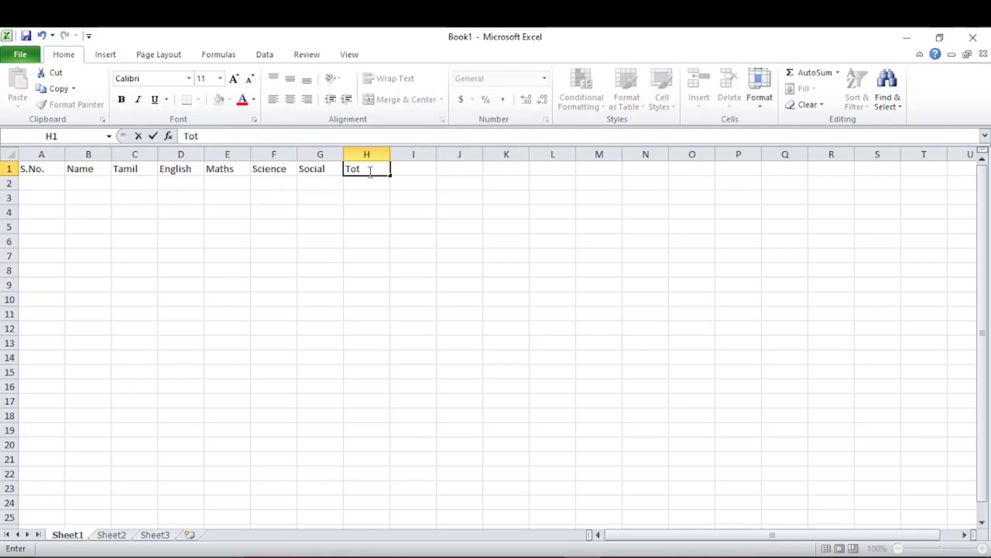
{"action": "type", "text": "al"}
{"action": "key", "text": "Tab"}
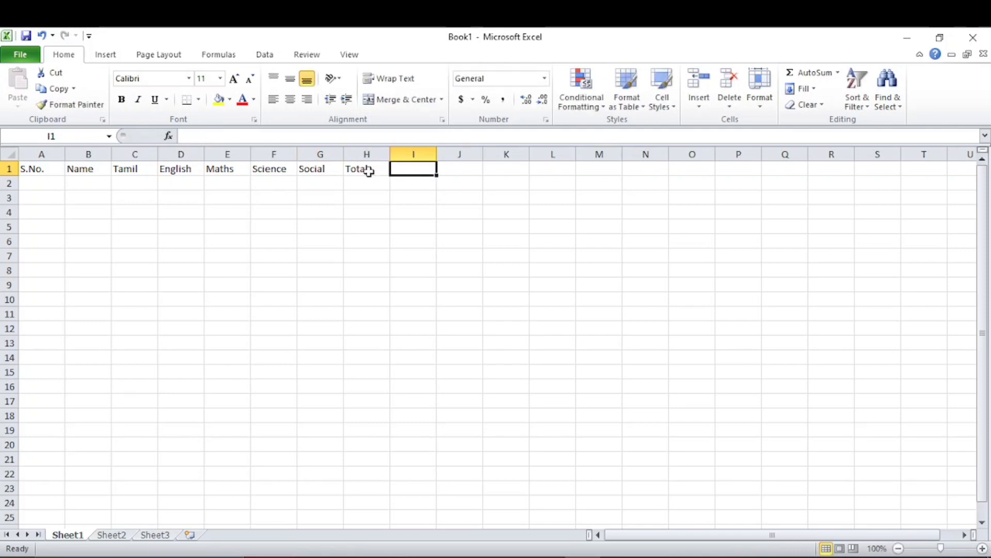
{"action": "type", "text": "Avg"}
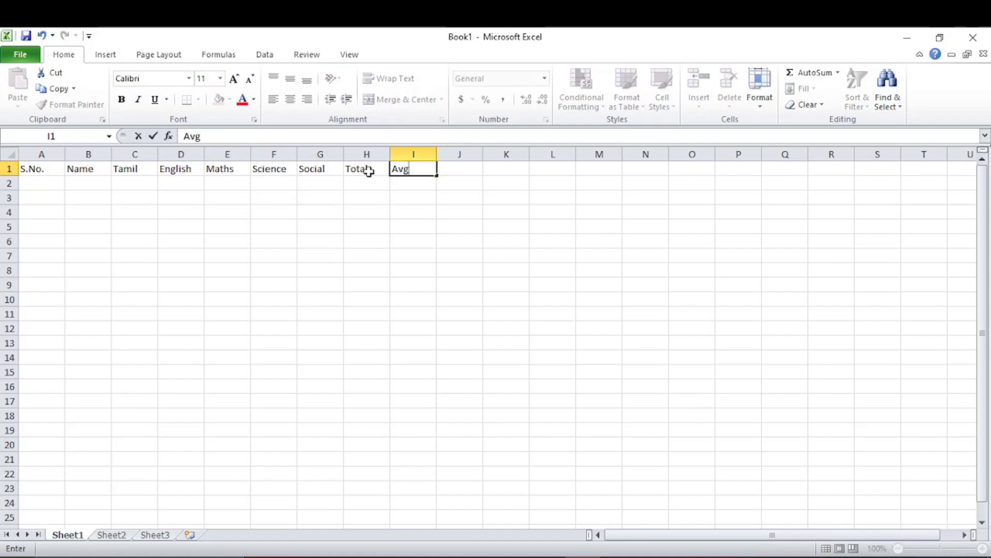
{"action": "key", "text": "Tab"}
{"action": "type", "text": "R"}
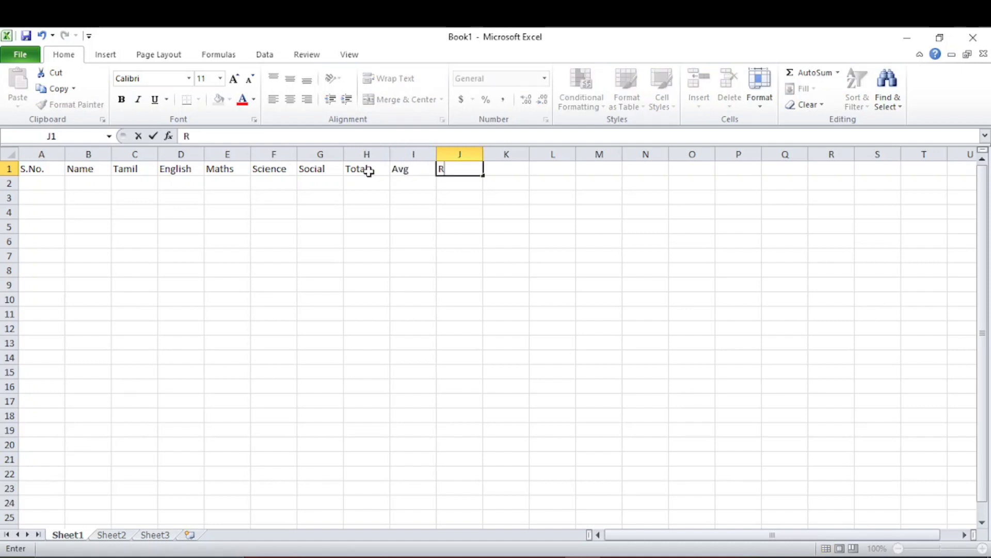
{"action": "type", "text": "esult"}
{"action": "key", "text": "Tab"}
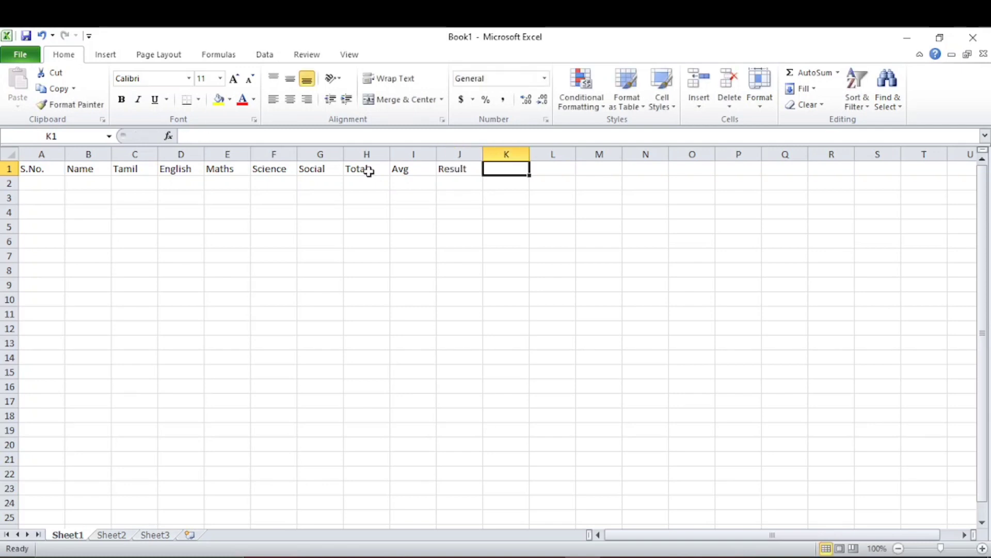
{"action": "type", "text": "Grade"}
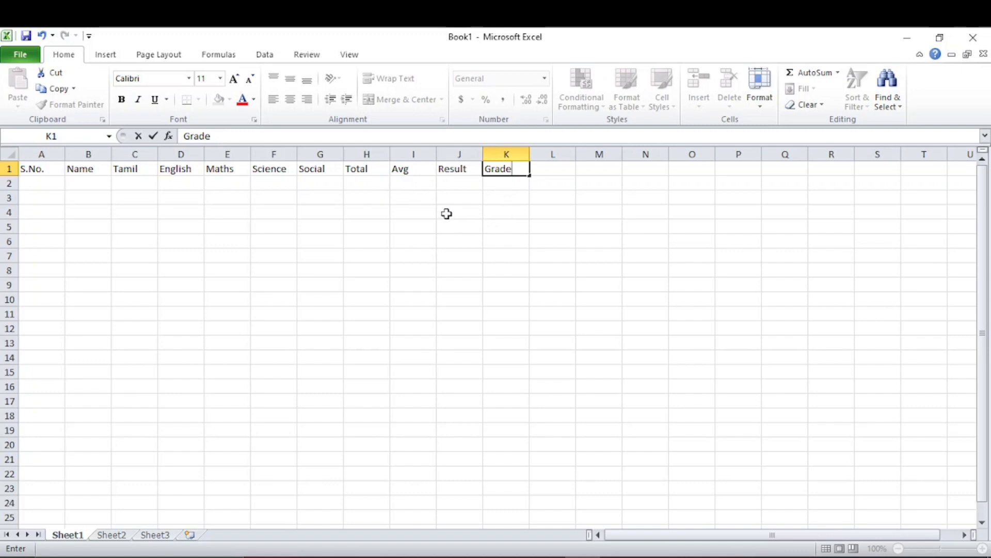
Fill A2:A6 with the serial numbers 1 to 5, extending the series from 1 and 2.
{"action": "left_click", "coordinate": [44, 187]}
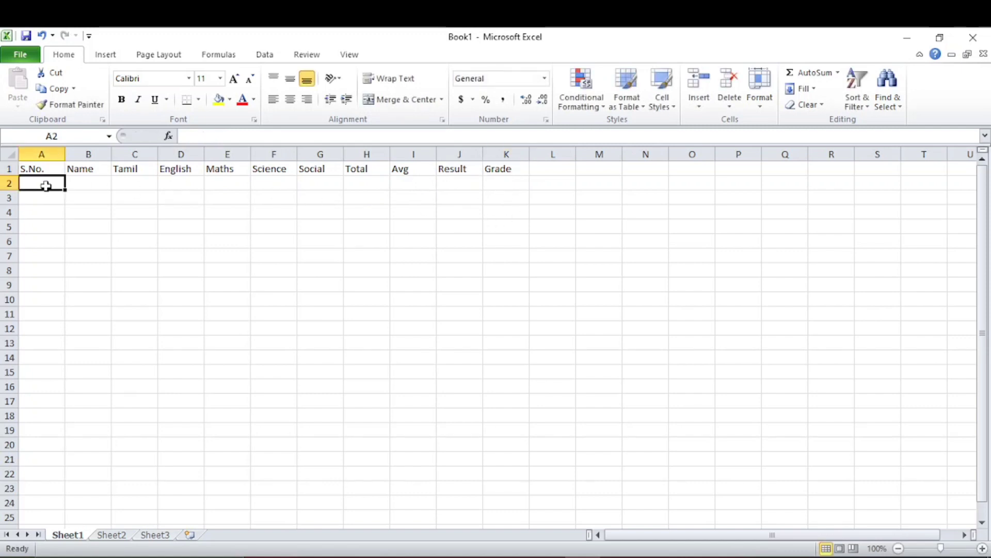
{"action": "type", "text": "1"}
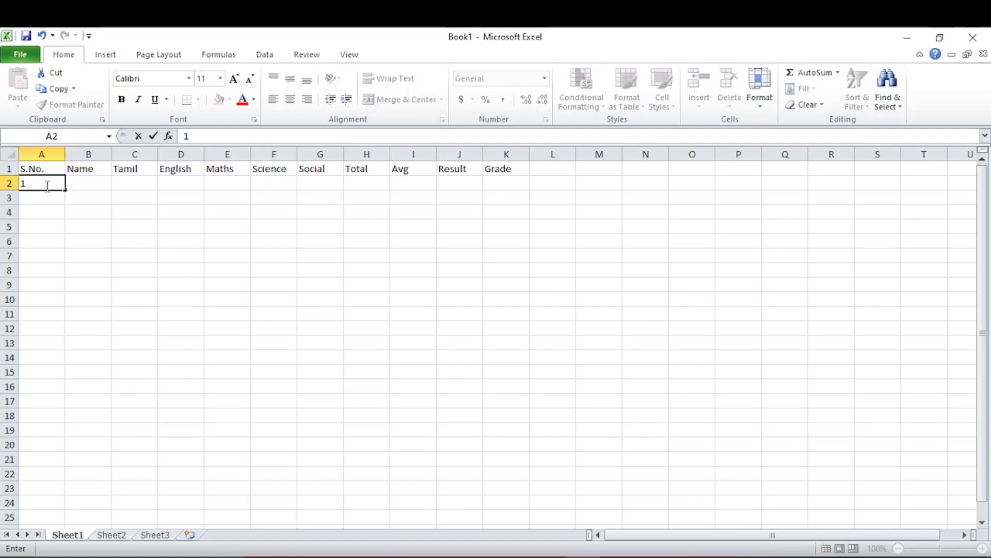
{"action": "key", "text": "Return"}
{"action": "type", "text": "2"}
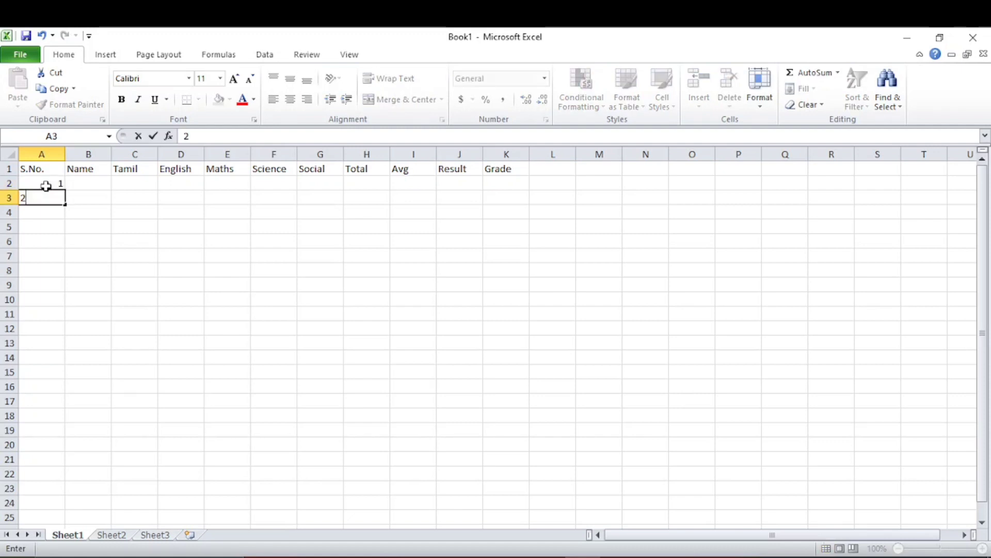
{"action": "left_click", "coordinate": [94, 222]}
{"action": "left_click", "coordinate": [51, 186]}
{"action": "left_click_drag", "start_coordinate": [52, 185], "coordinate": [64, 251]}
{"action": "left_click", "coordinate": [133, 227]}
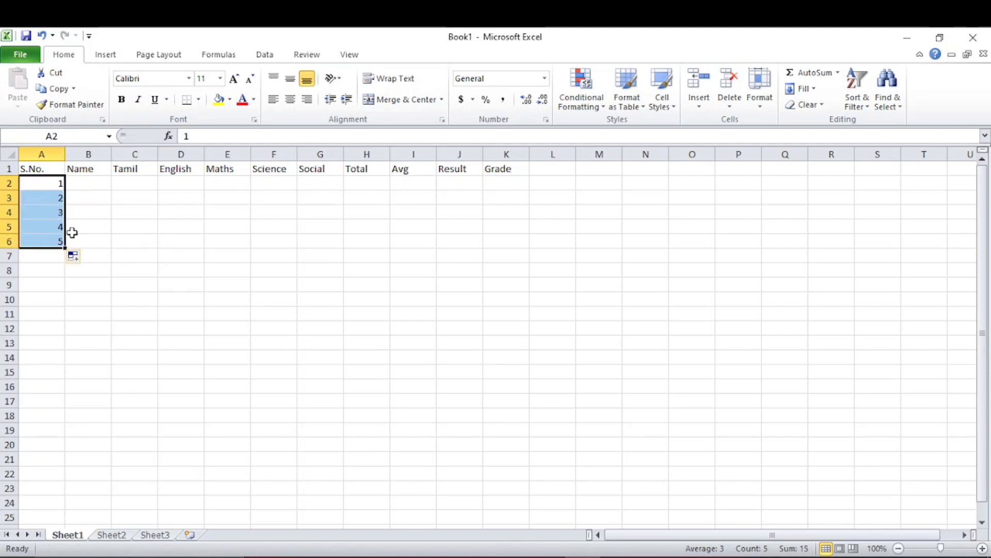
Centre the serial numbers in A2:A6 horizontally and widen the Name column to about twice its width.
{"action": "left_click", "coordinate": [296, 101]}
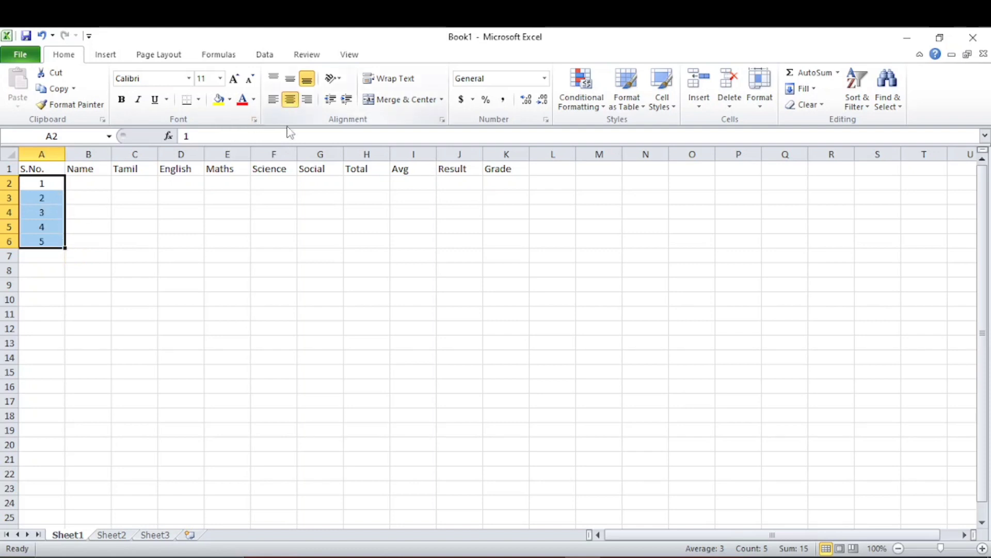
{"action": "left_click", "coordinate": [156, 230]}
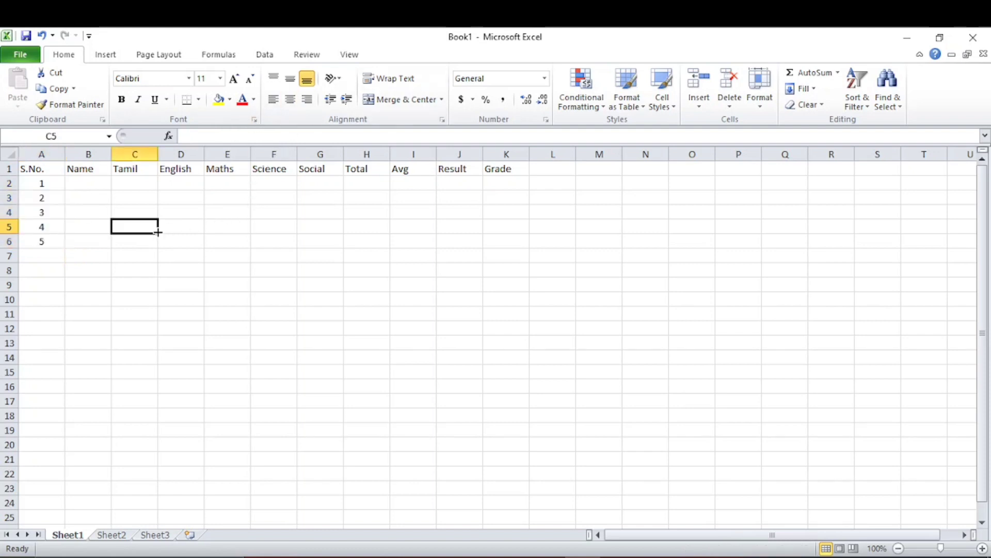
{"action": "left_click_drag", "start_coordinate": [110, 154], "coordinate": [153, 154]}
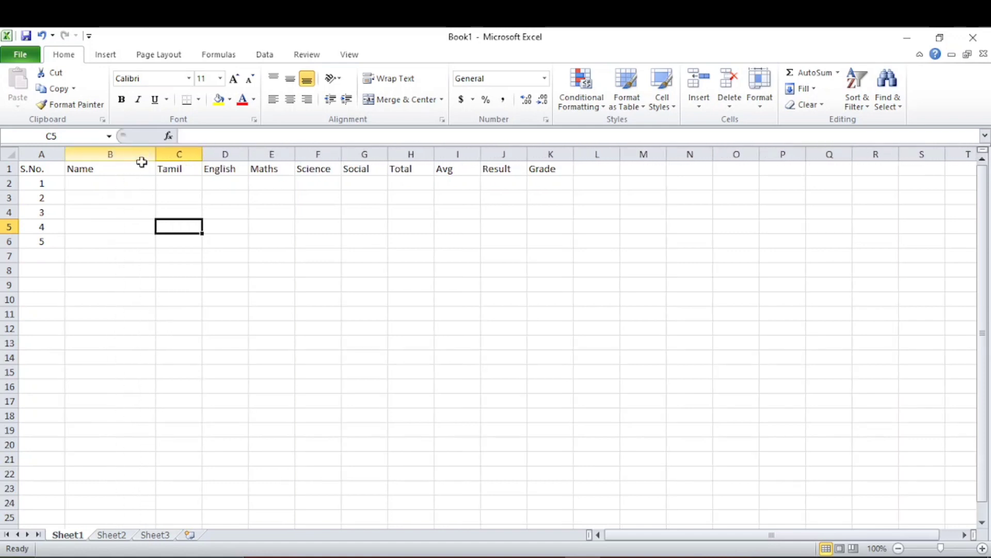
Enter the first two students' names in cells B2 and B3 of the Name column.
{"action": "left_click", "coordinate": [112, 181]}
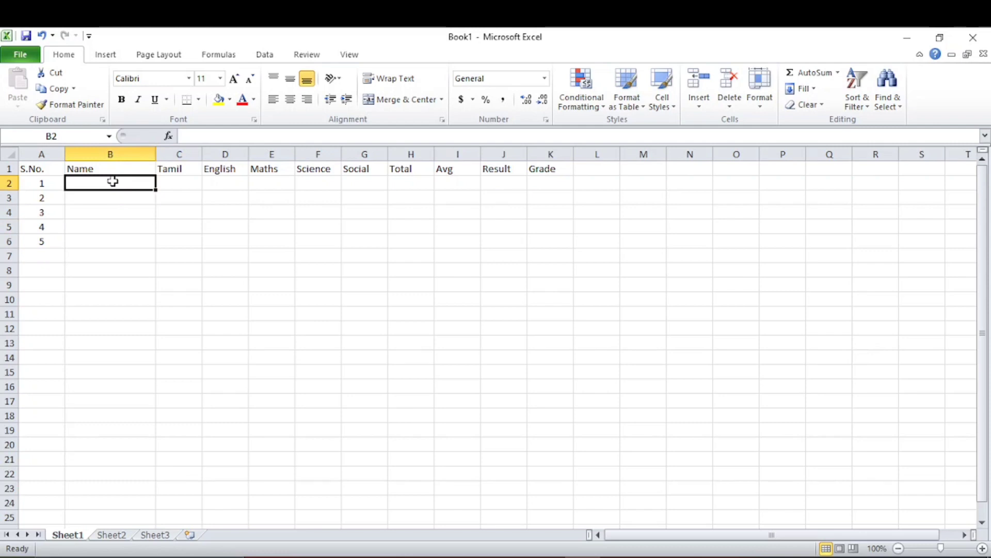
{"action": "type", "text": "Nithya"}
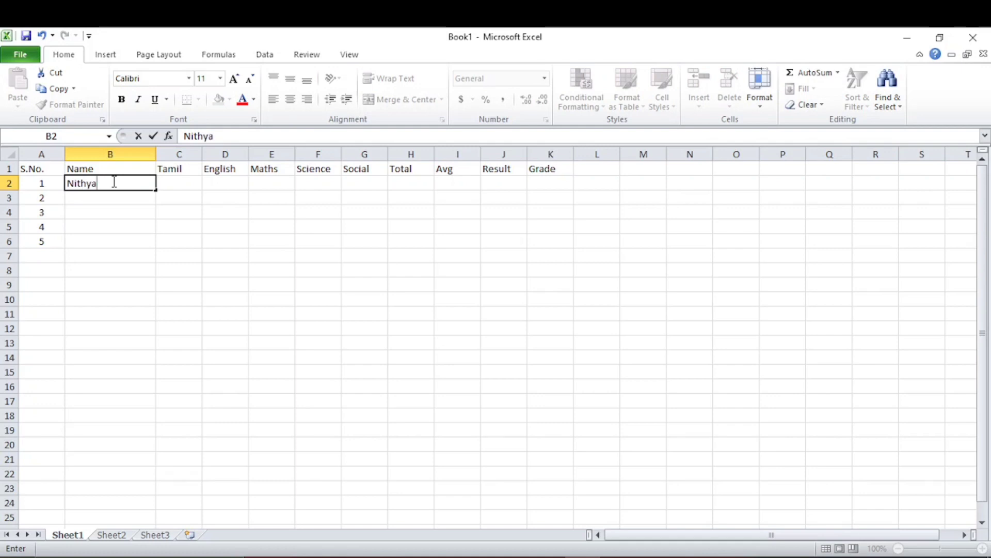
{"action": "key", "text": "Return"}
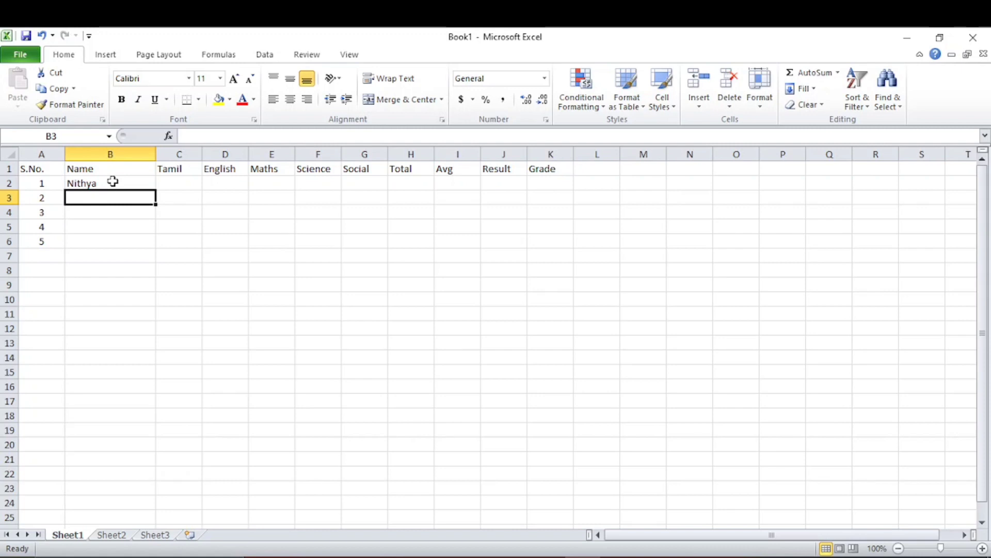
{"action": "type", "text": "san"}
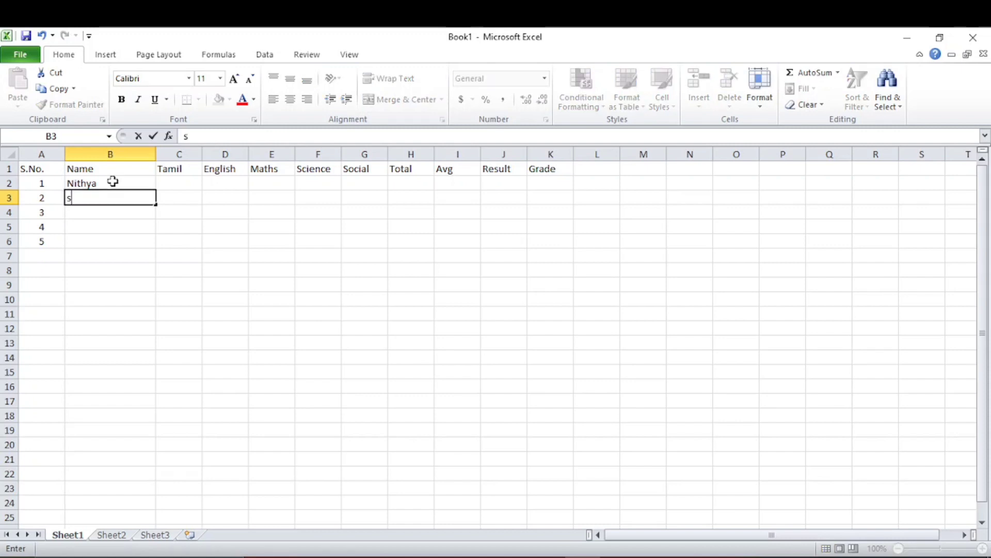
{"action": "key", "text": "BackSpace"}
{"action": "key", "text": "BackSpace"}
{"action": "key", "text": "BackSpace"}
{"action": "type", "text": "Santhya"}
{"action": "key", "text": "Return"}
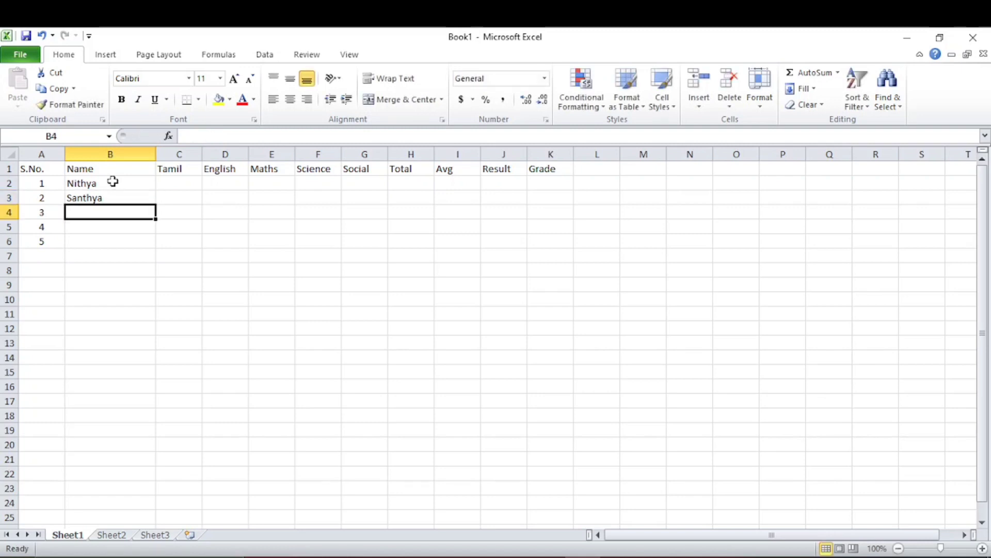
Enter the names of the third, fourth and fifth students in cells B4 to B6 of the Name column.
{"action": "type", "text": "Sarmila"}
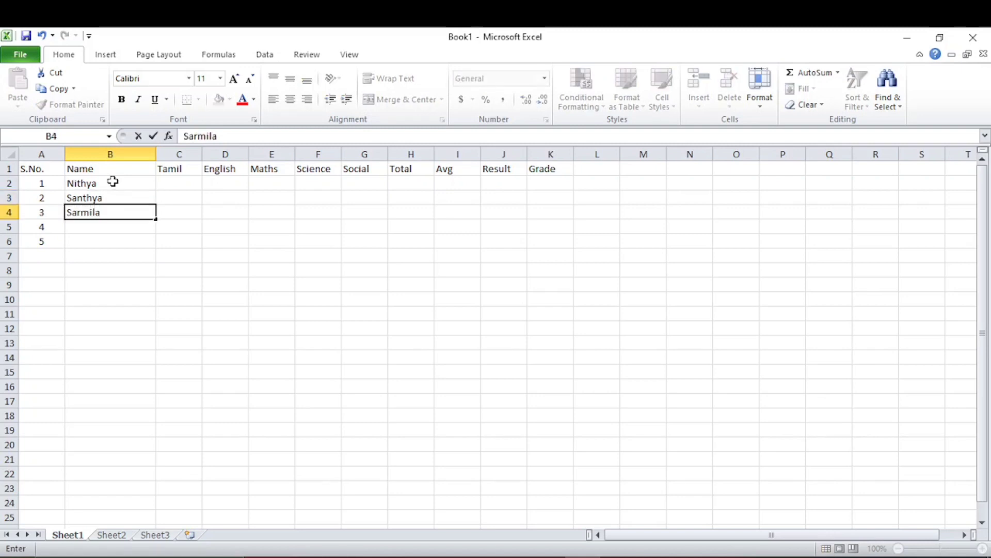
{"action": "key", "text": "Return"}
{"action": "type", "text": "M"}
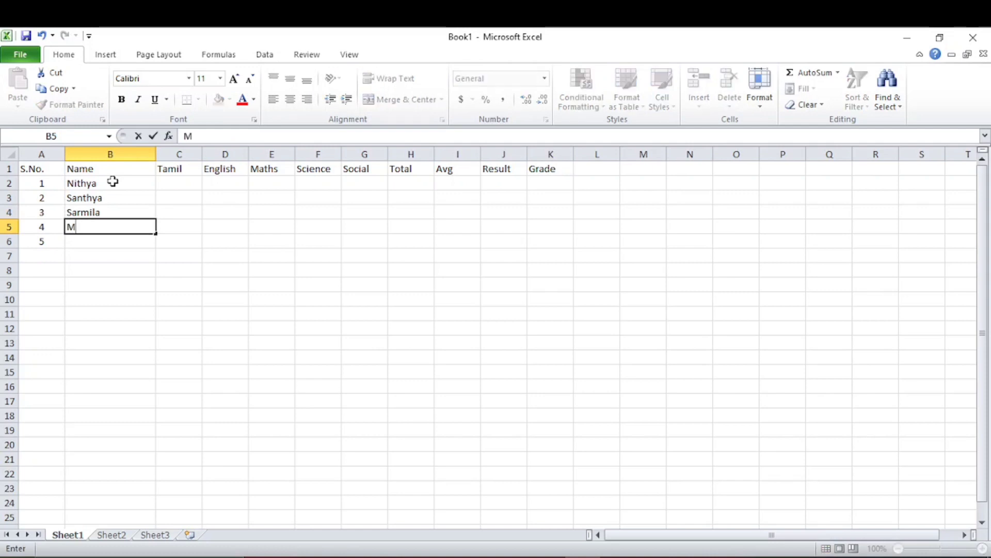
{"action": "type", "text": "egala"}
{"action": "key", "text": "Return"}
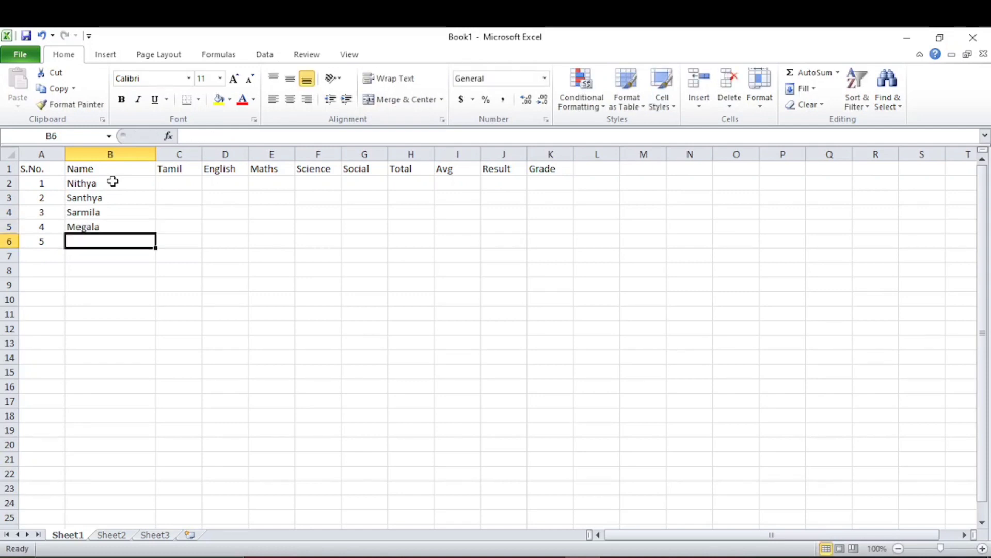
{"action": "type", "text": "Ka"}
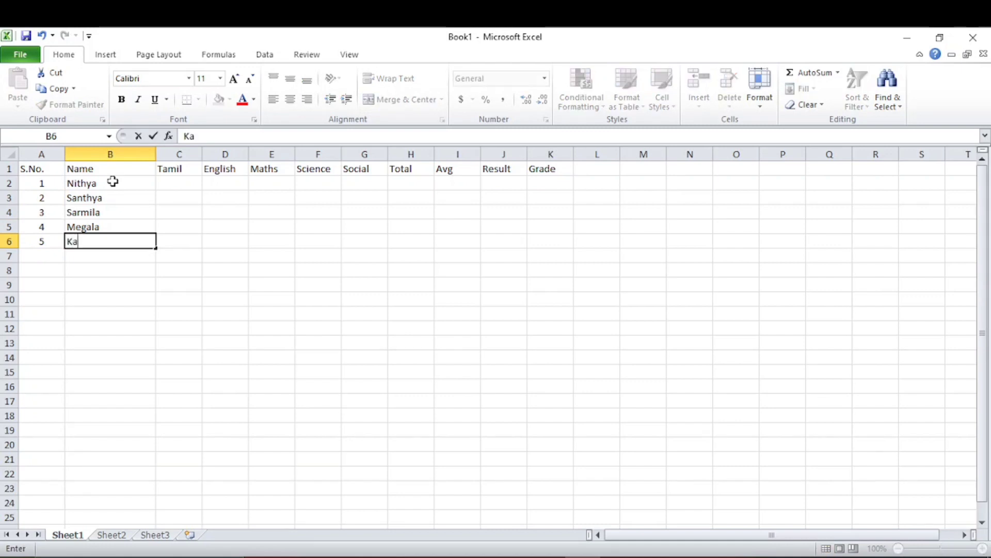
{"action": "type", "text": "vitha"}
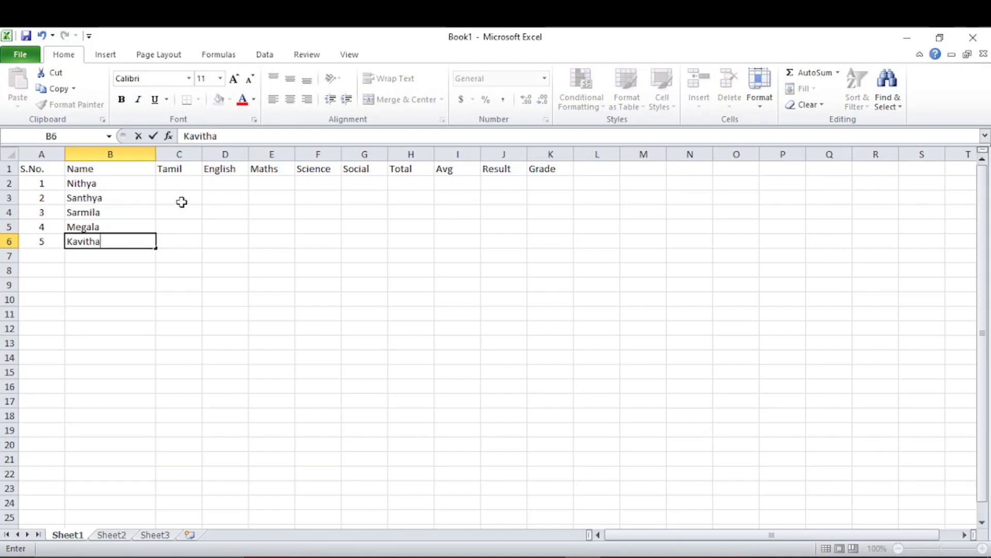
Enter the first student's marks 85, 95, 75, 54 and 65 in cells C2 through G2.
{"action": "left_click", "coordinate": [179, 185]}
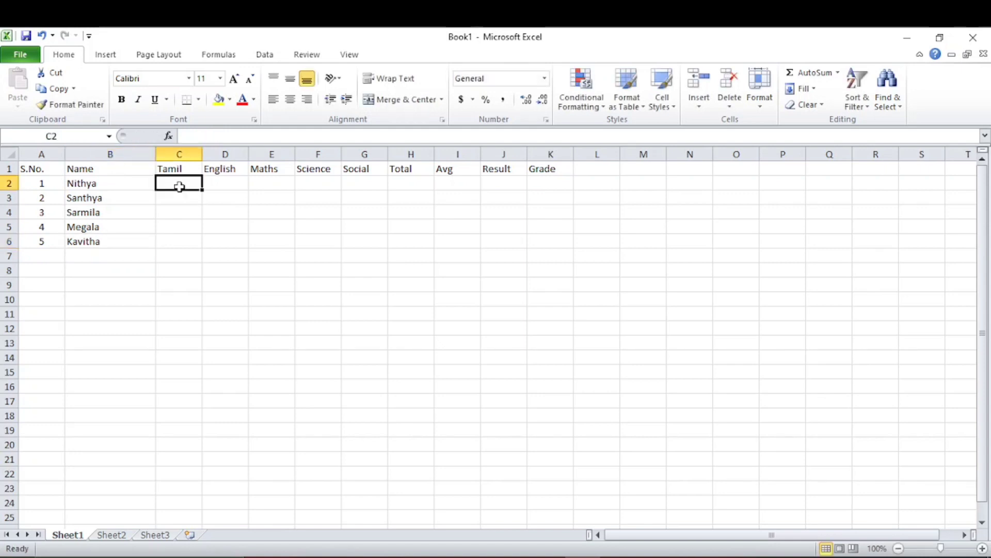
{"action": "type", "text": "85"}
{"action": "key", "text": "Tab"}
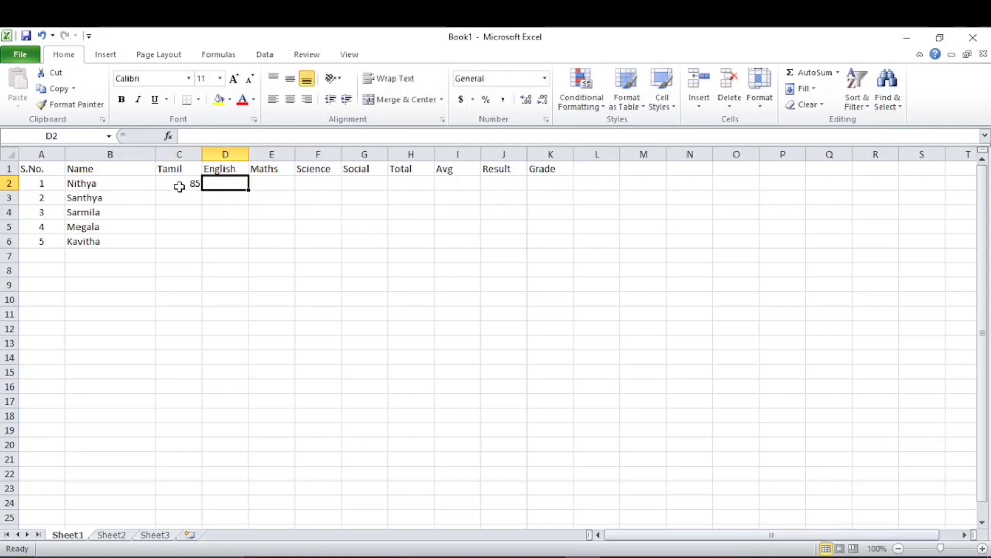
{"action": "type", "text": "95"}
{"action": "key", "text": "Tab"}
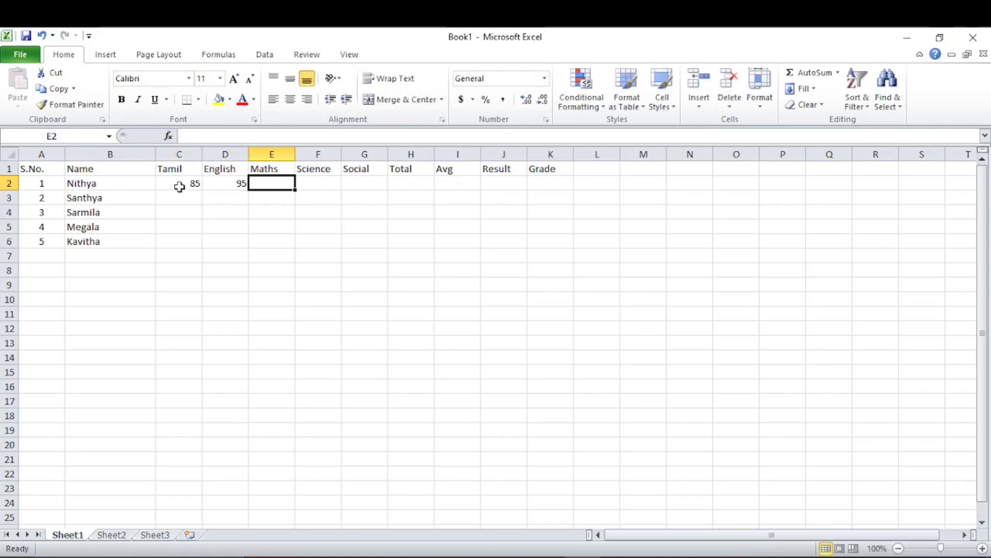
{"action": "type", "text": "75"}
{"action": "key", "text": "Tab"}
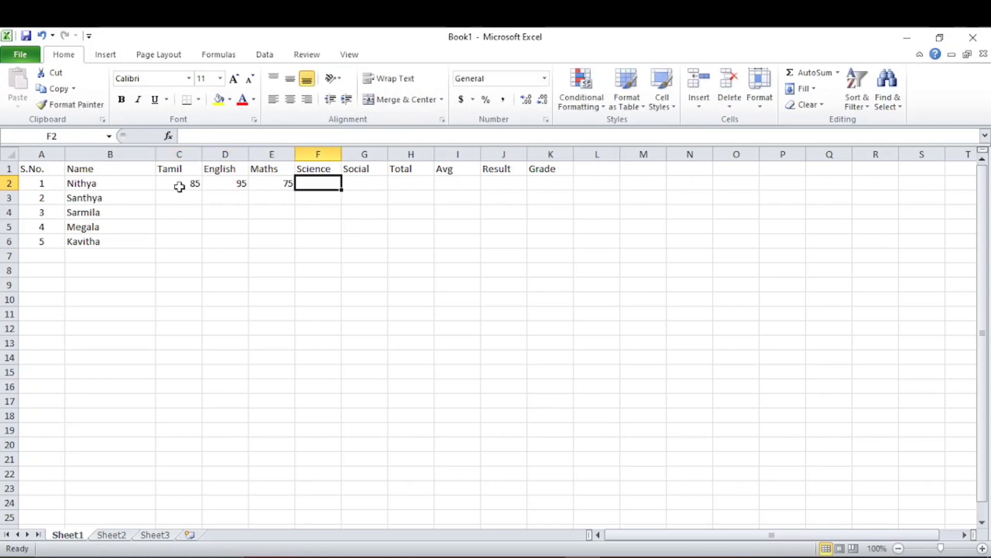
{"action": "type", "text": "54"}
{"action": "key", "text": "Tab"}
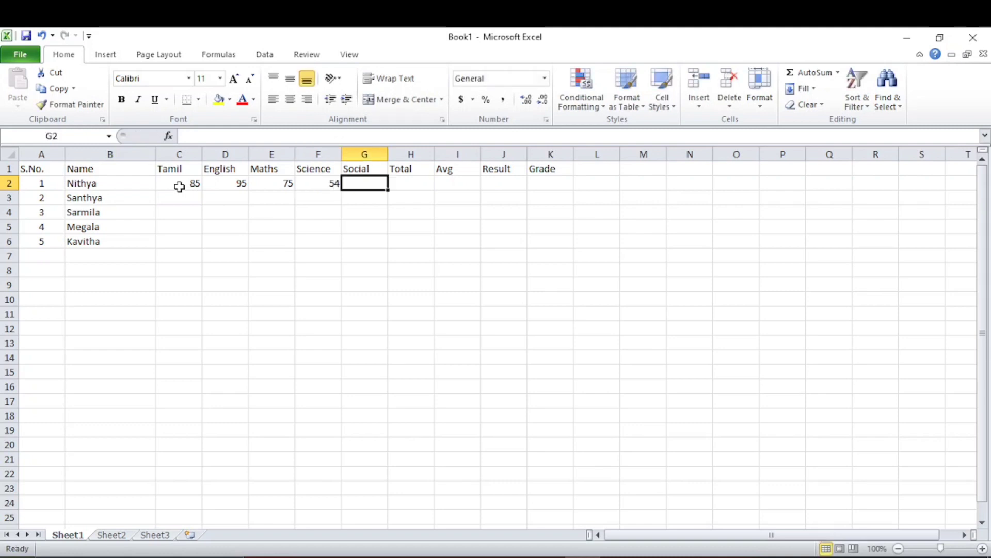
{"action": "type", "text": "65"}
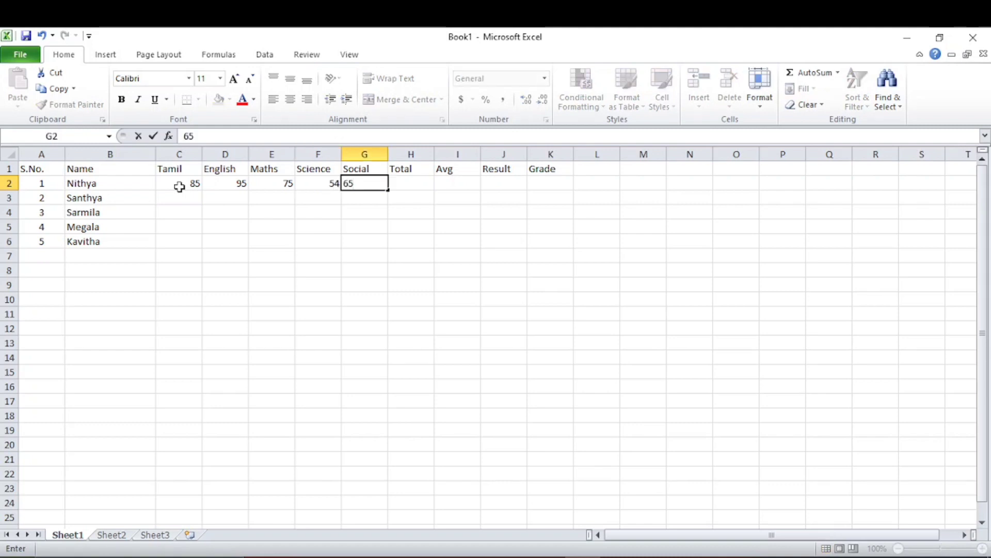
{"action": "key", "text": "Return"}
Enter the second student's marks 78, 89, 69, 85 and 55 in cells C3 through G3.
{"action": "key", "text": "Left"}
{"action": "key", "text": "Left"}
{"action": "key", "text": "Left"}
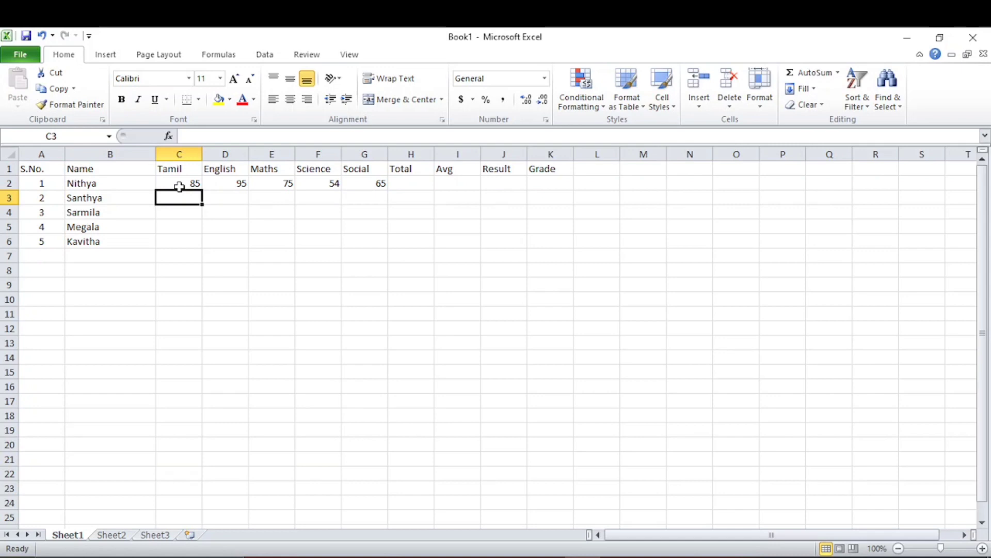
{"action": "type", "text": "78"}
{"action": "key", "text": "Tab"}
{"action": "type", "text": "89"}
{"action": "key", "text": "Tab"}
{"action": "type", "text": "69"}
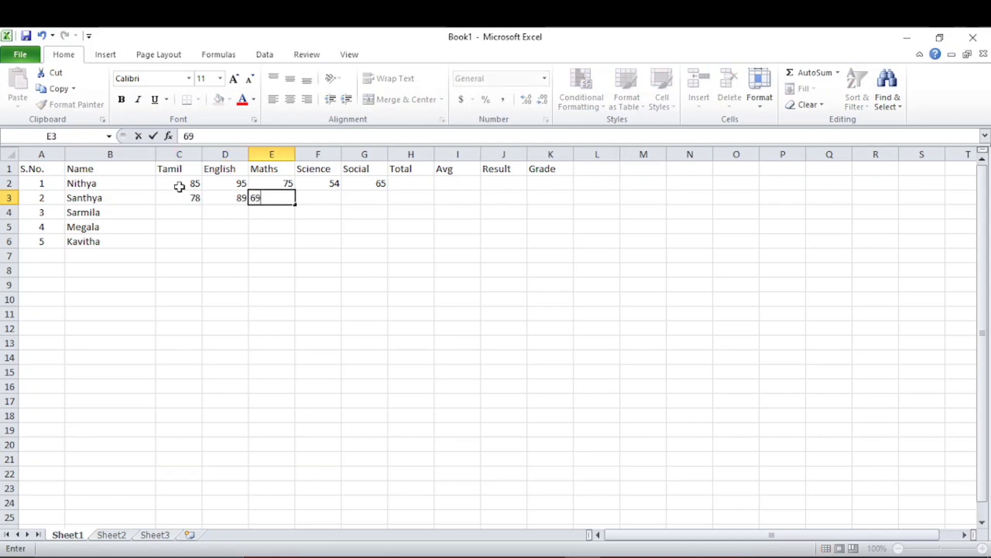
{"action": "key", "text": "Tab"}
{"action": "type", "text": "85"}
{"action": "key", "text": "Tab"}
{"action": "type", "text": "5"}
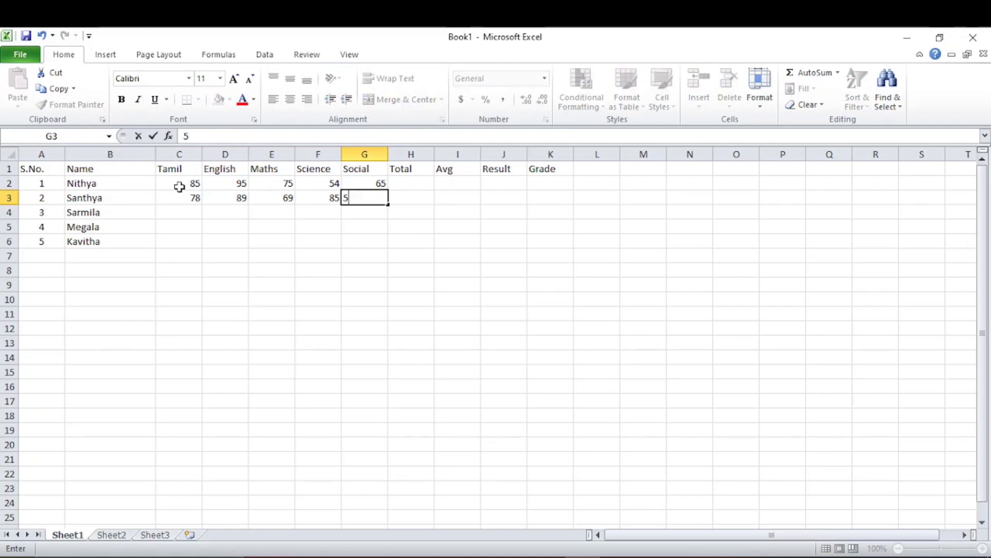
{"action": "type", "text": "5"}
{"action": "key", "text": "Down"}
Enter the third student's marks 47, 85, 95, 65 and 32 in cells C4 through G4.
{"action": "key", "text": "Left"}
{"action": "key", "text": "Left"}
{"action": "key", "text": "Left"}
{"action": "key", "text": "Left"}
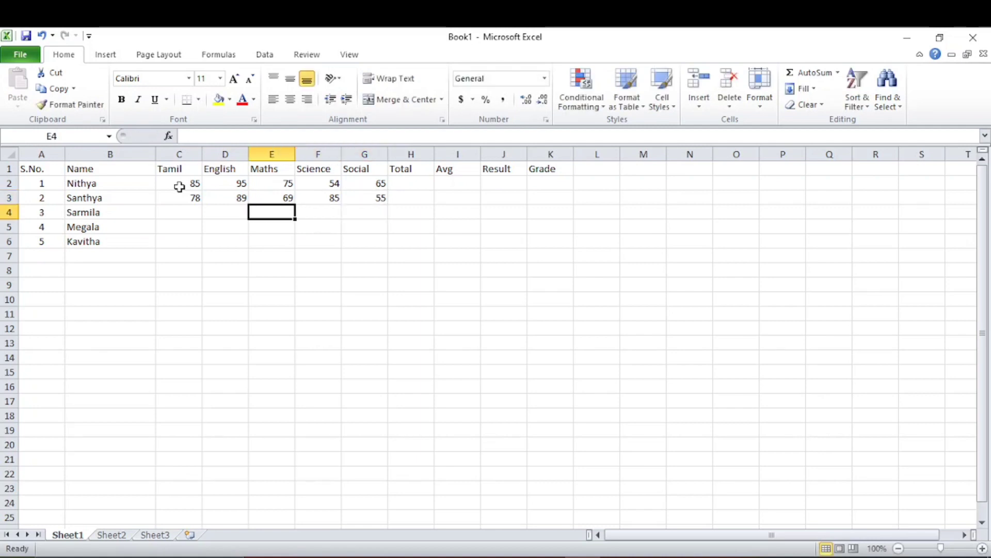
{"action": "type", "text": "47"}
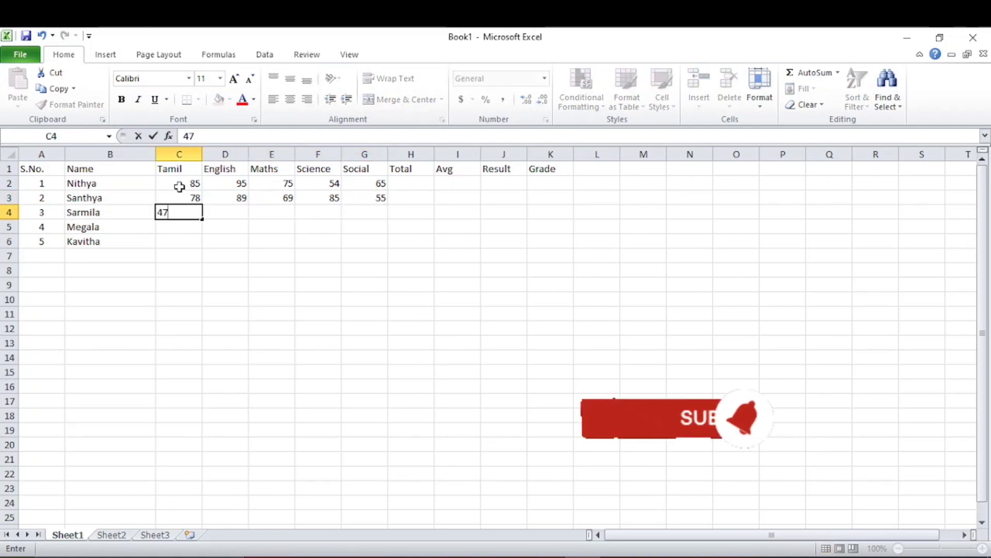
{"action": "key", "text": "Tab"}
{"action": "type", "text": "85"}
{"action": "key", "text": "Tab"}
{"action": "type", "text": "95"}
{"action": "key", "text": "Tab"}
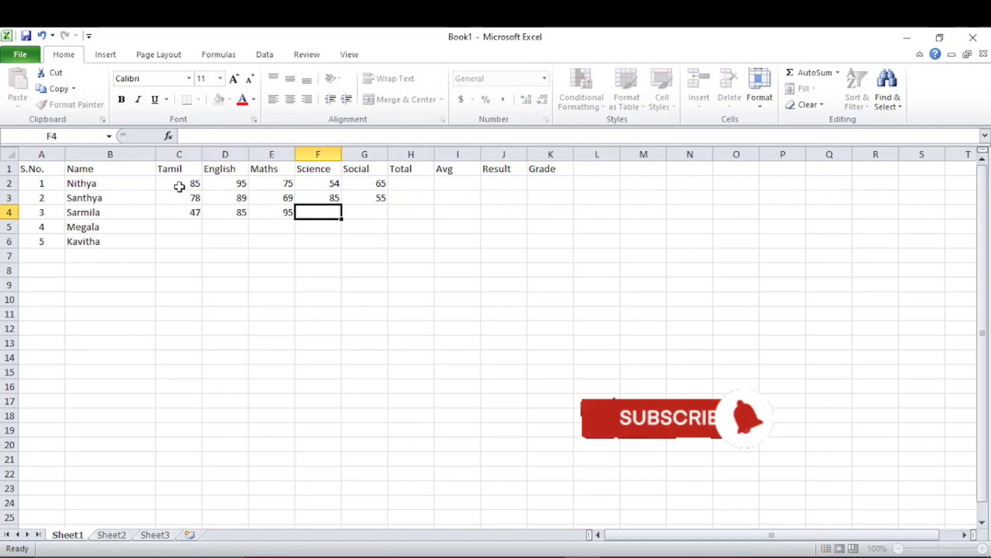
{"action": "type", "text": "65"}
{"action": "key", "text": "Tab"}
{"action": "type", "text": "32"}
{"action": "key", "text": "Tab"}
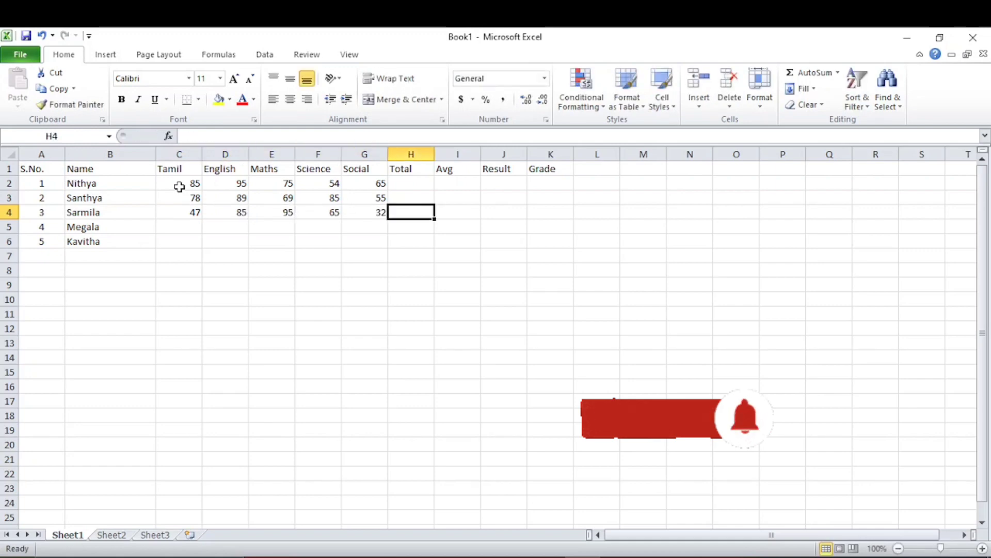
Enter the fourth student's marks 45, 75, 85, 95 and 65 in cells C5 through G5.
{"action": "key", "text": "Down"}
{"action": "key", "text": "Left"}
{"action": "key", "text": "Left"}
{"action": "key", "text": "Left"}
{"action": "key", "text": "Left"}
{"action": "key", "text": "Left"}
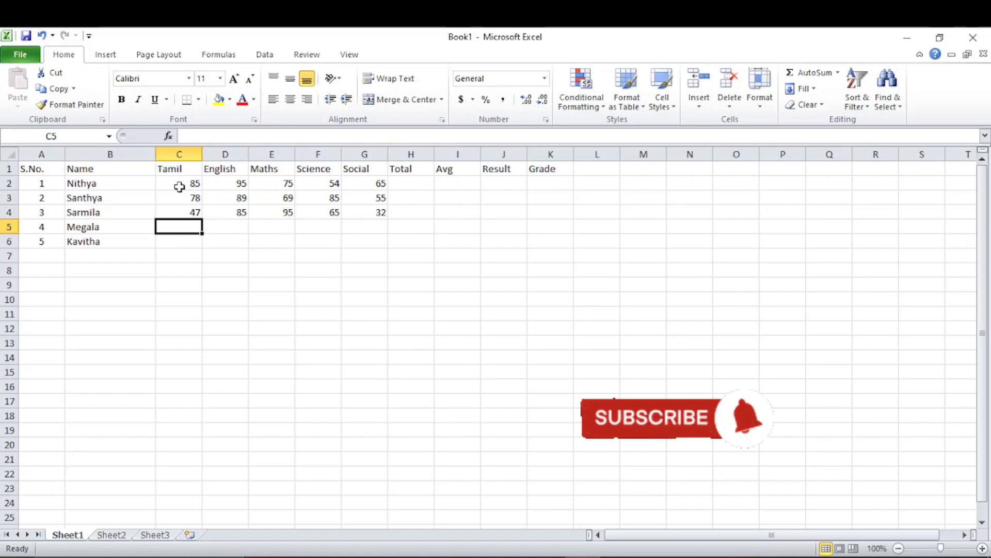
{"action": "type", "text": "45"}
{"action": "key", "text": "Tab"}
{"action": "type", "text": "75"}
{"action": "key", "text": "Tab"}
{"action": "type", "text": "85"}
{"action": "key", "text": "Tab"}
{"action": "type", "text": "95"}
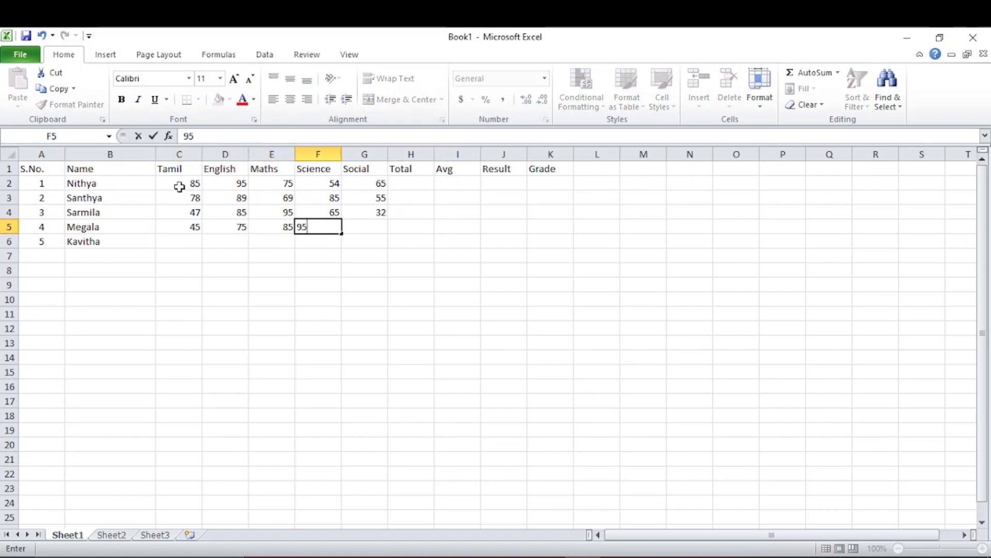
{"action": "key", "text": "Tab"}
{"action": "type", "text": "65"}
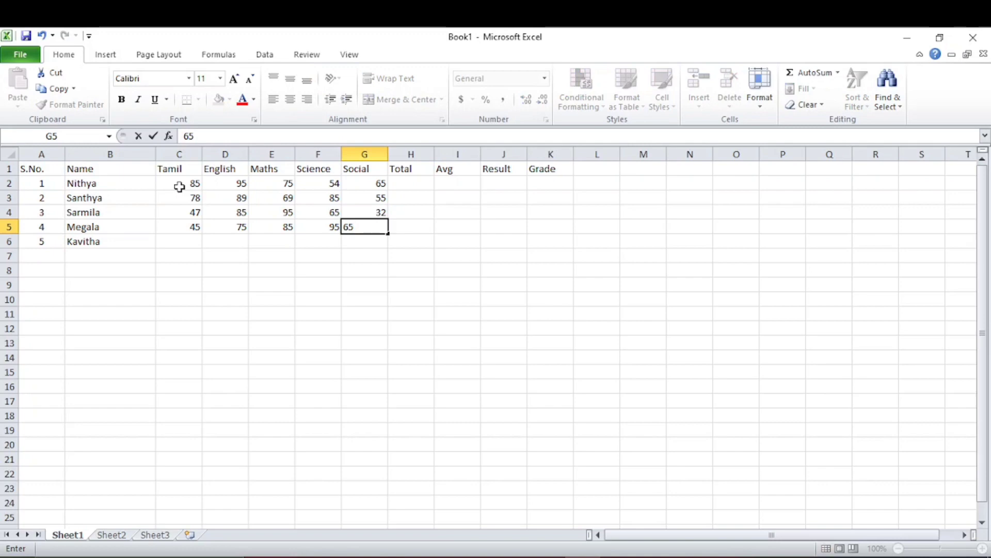
{"action": "key", "text": "Return"}
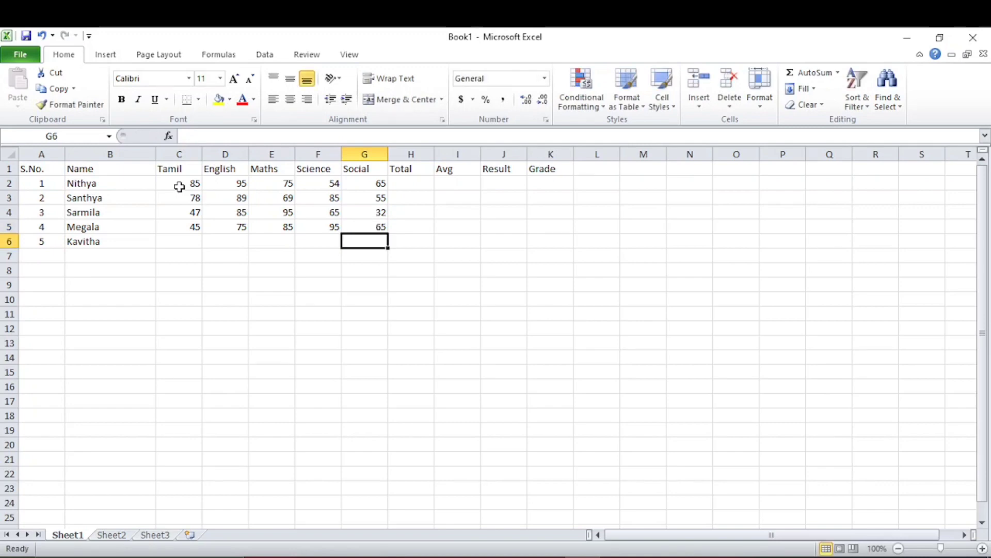
Enter the fifth student's marks 75, 85, 95, 65 and 25 in cells C6 through G6.
{"action": "key", "text": "Left"}
{"action": "key", "text": "Left"}
{"action": "key", "text": "Left"}
{"action": "key", "text": "Left"}
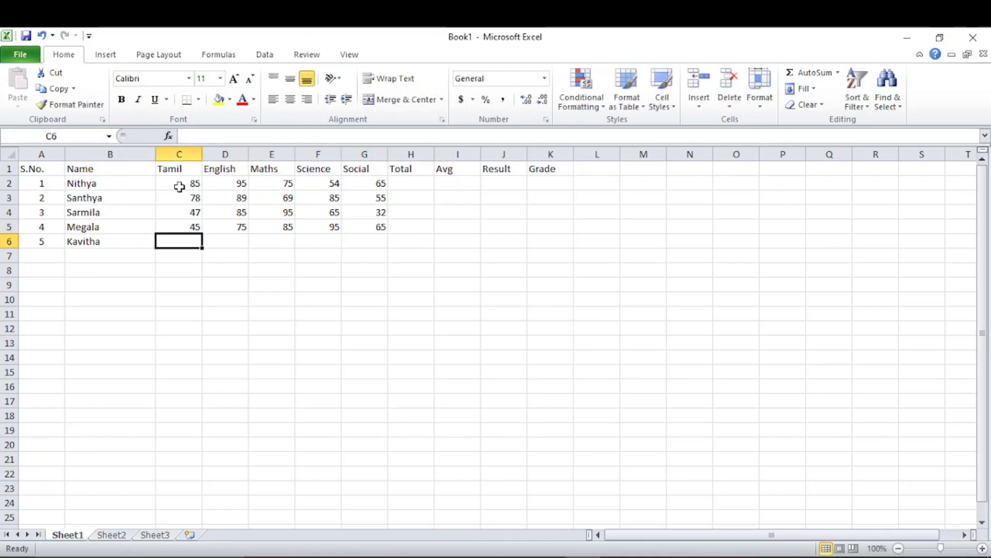
{"action": "type", "text": "75"}
{"action": "key", "text": "Tab"}
{"action": "type", "text": "85"}
{"action": "key", "text": "Tab"}
{"action": "type", "text": "95"}
{"action": "key", "text": "Tab"}
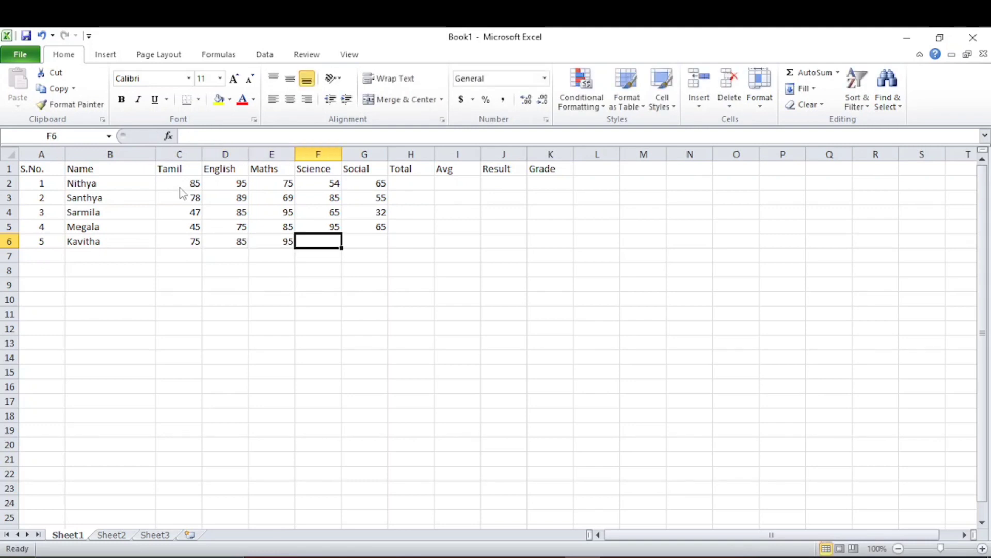
{"action": "type", "text": "65"}
{"action": "key", "text": "Tab"}
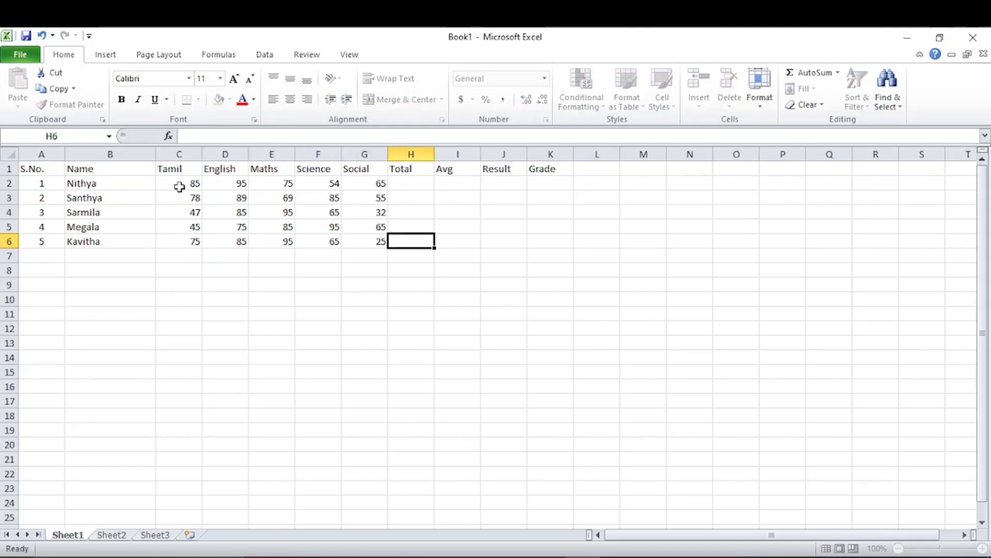
Calculate the first student's total in cell H2 with the formula =sum(c2:g2).
{"action": "left_click", "coordinate": [411, 208]}
{"action": "left_click", "coordinate": [404, 183]}
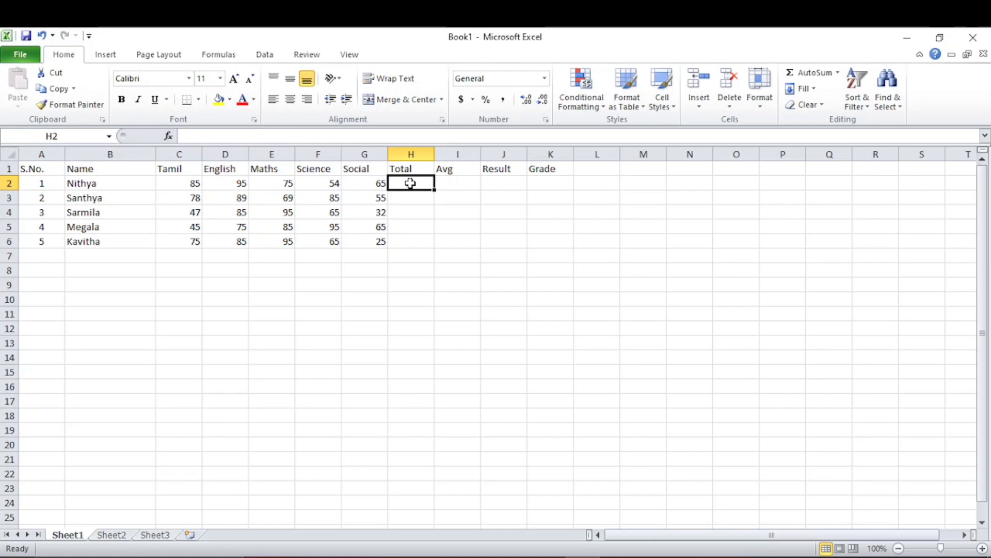
{"action": "type", "text": "="}
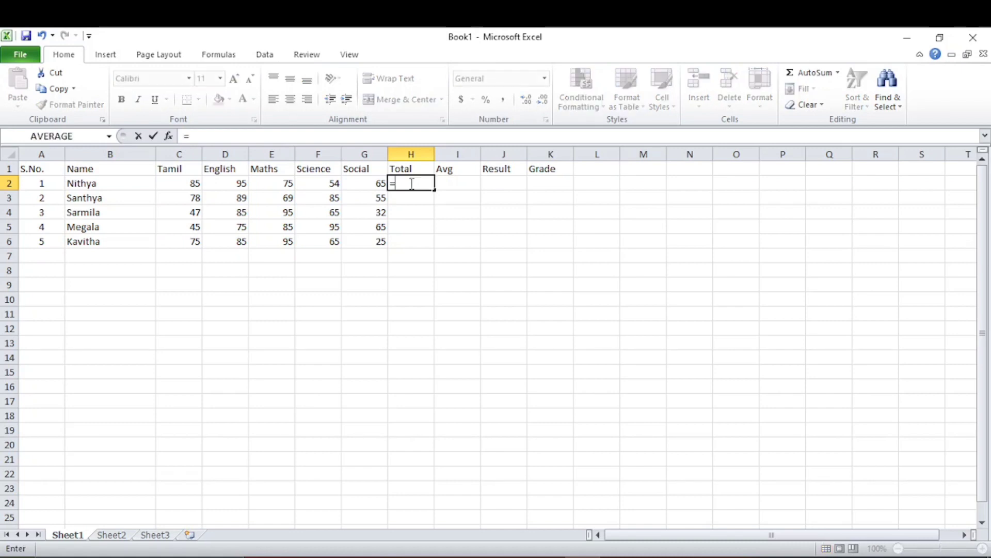
{"action": "type", "text": "sum"}
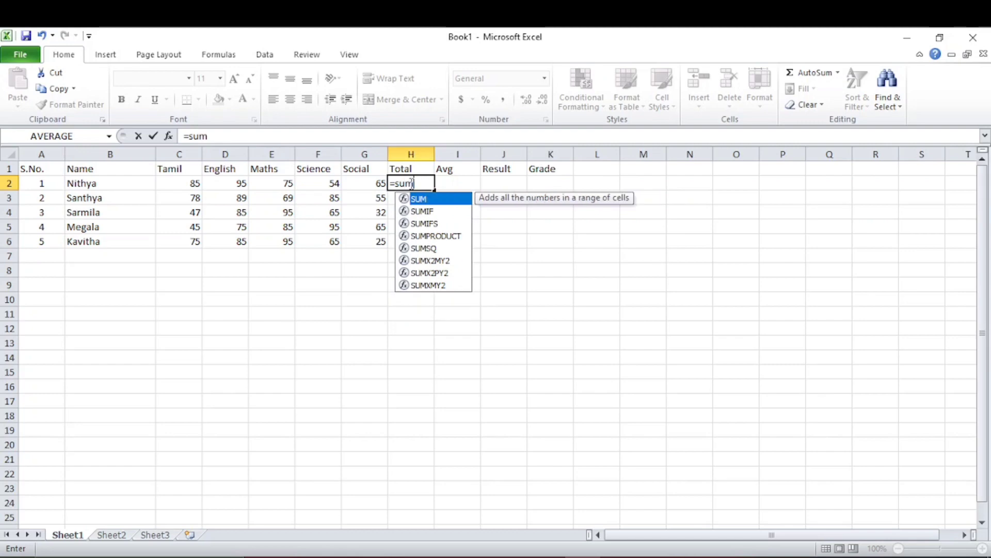
{"action": "type", "text": "("}
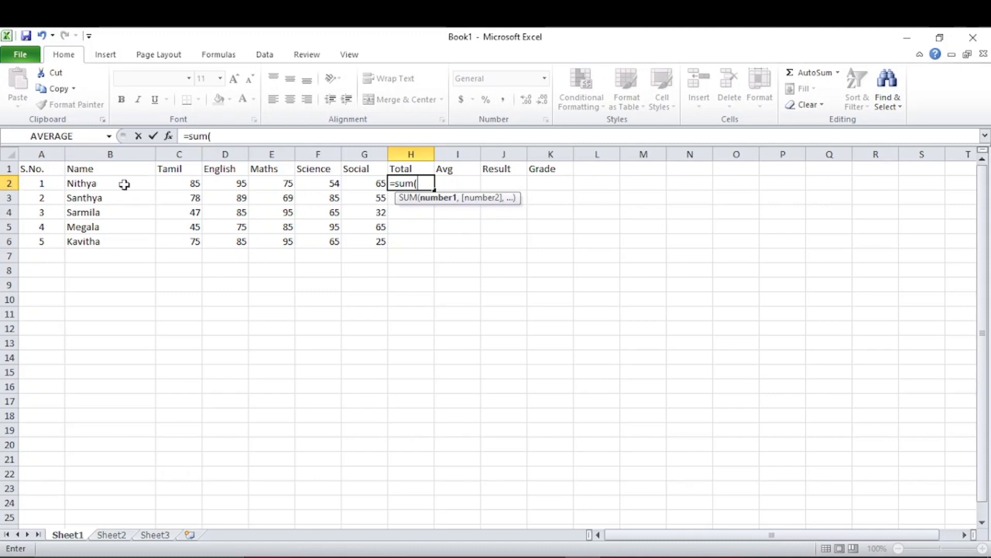
{"action": "type", "text": "c2"}
{"action": "type", "text": ":"}
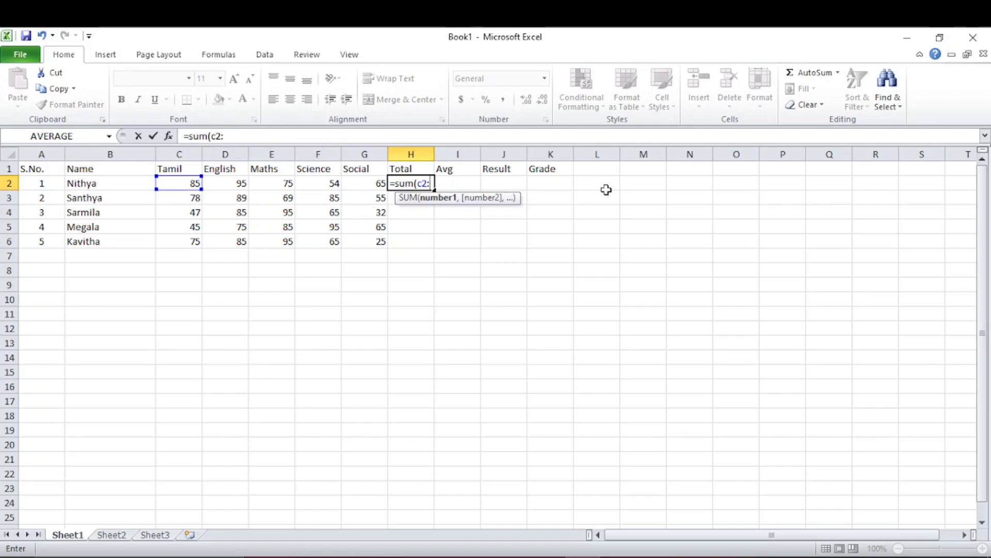
{"action": "type", "text": "g2"}
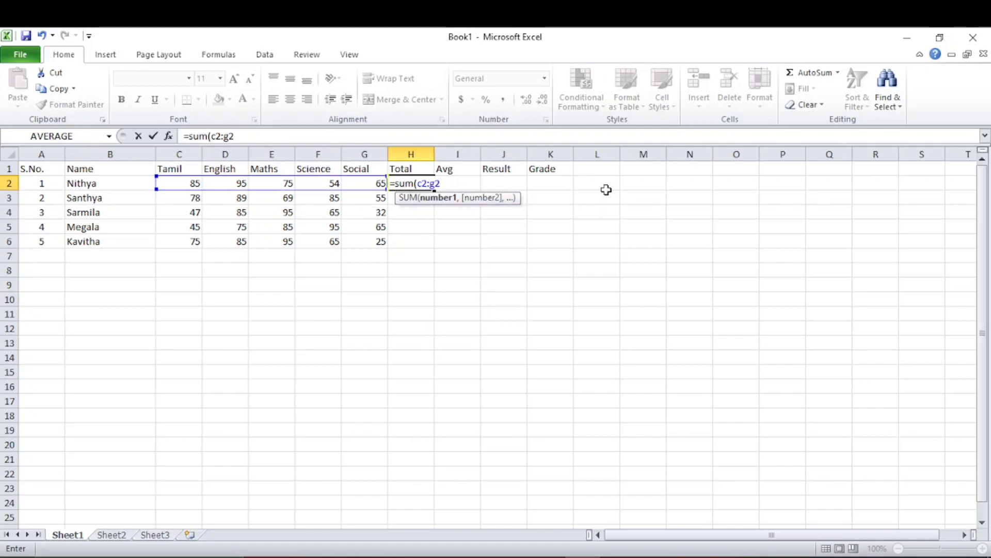
{"action": "type", "text": ")"}
{"action": "key", "text": "Return"}
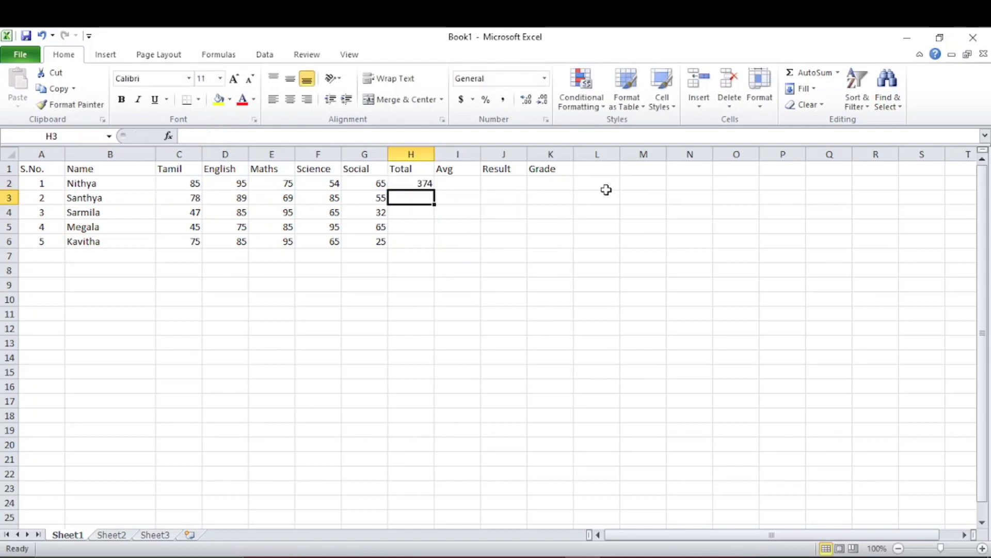
Fill the total formula from H2 down to H6 and select the first Avg cell, I2.
{"action": "left_click", "coordinate": [419, 184]}
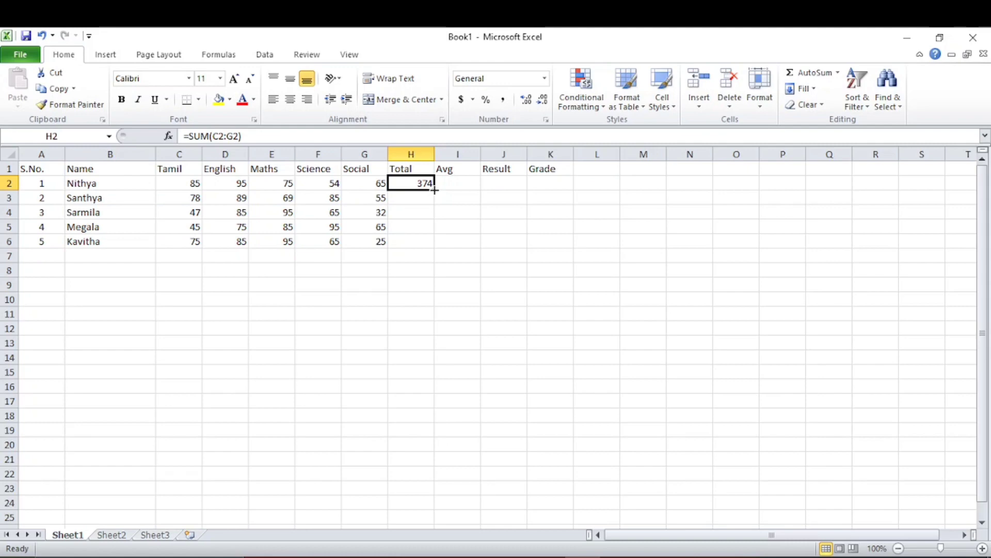
{"action": "left_click_drag", "start_coordinate": [435, 190], "coordinate": [436, 248]}
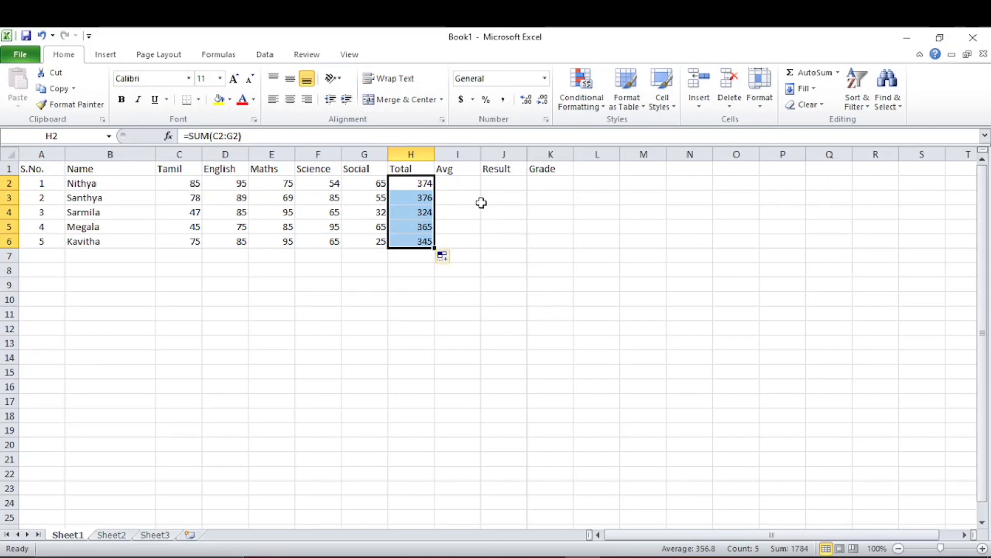
{"action": "left_click", "coordinate": [457, 184]}
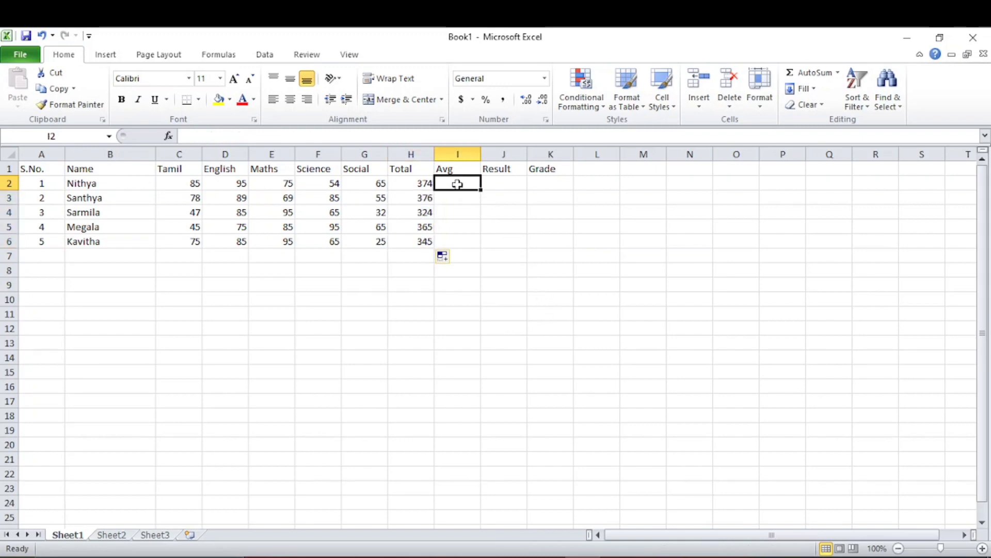
Calculate the first student's average in cell I2 with the formula =AVERAGE(H2/5) and fill it down to I6.
{"action": "type", "text": "=avg"}
{"action": "key", "text": "Escape"}
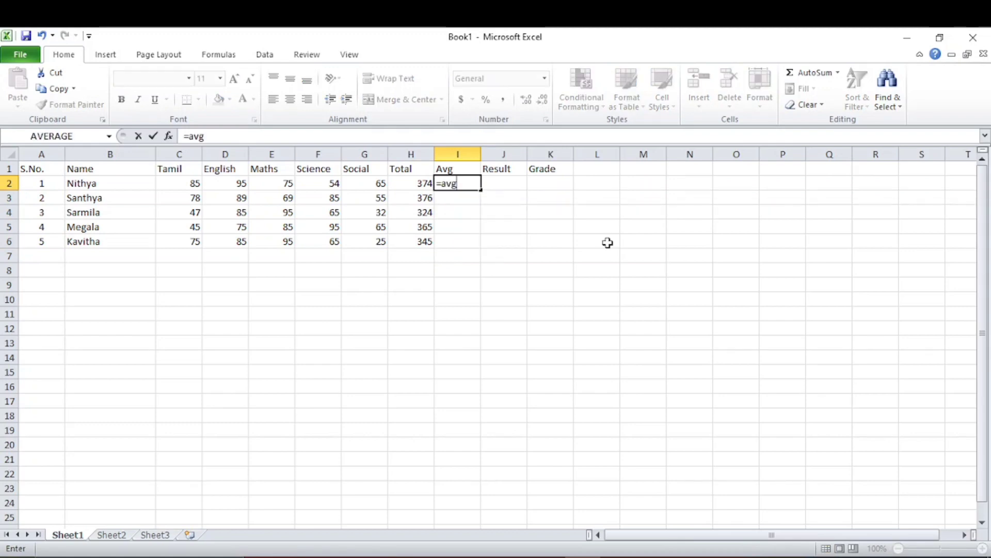
{"action": "type", "text": "("}
{"action": "type", "text": "h2"}
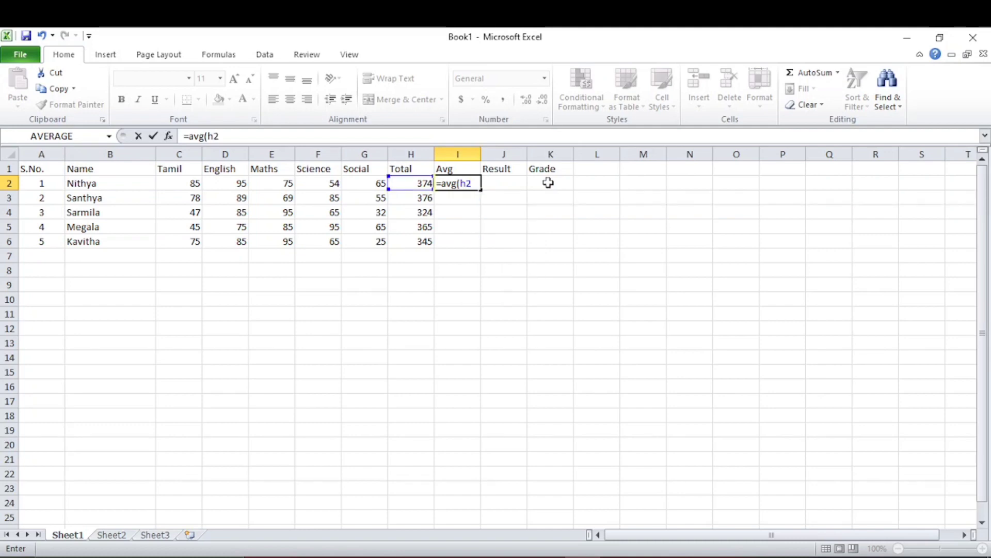
{"action": "type", "text": "/5)"}
{"action": "key", "text": "Return"}
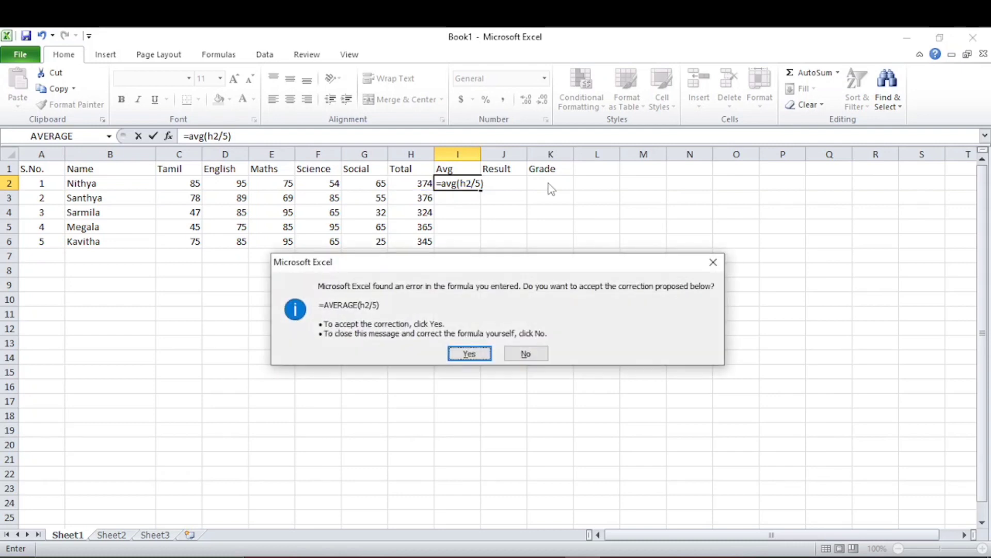
{"action": "key", "text": "Return"}
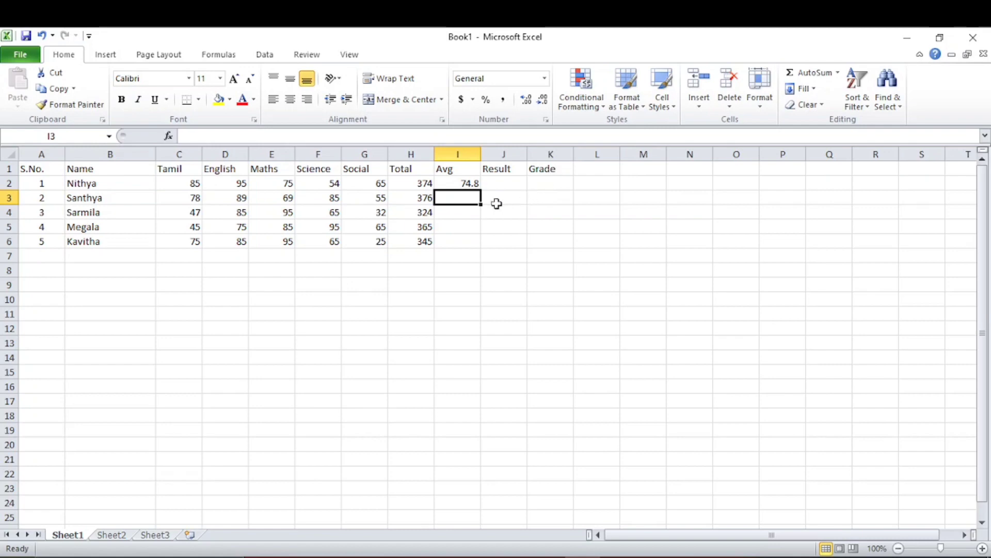
{"action": "left_click", "coordinate": [454, 180]}
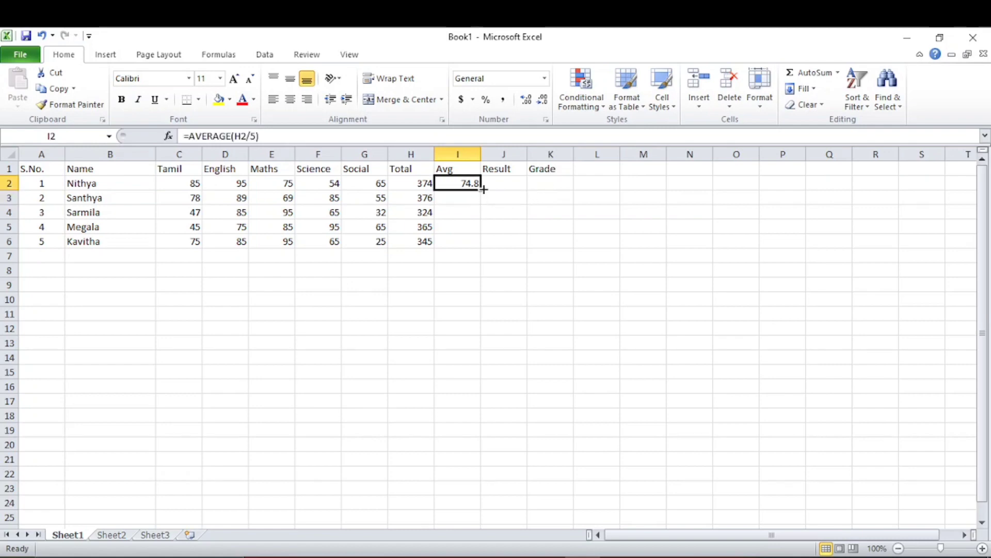
{"action": "left_click_drag", "start_coordinate": [481, 189], "coordinate": [479, 247]}
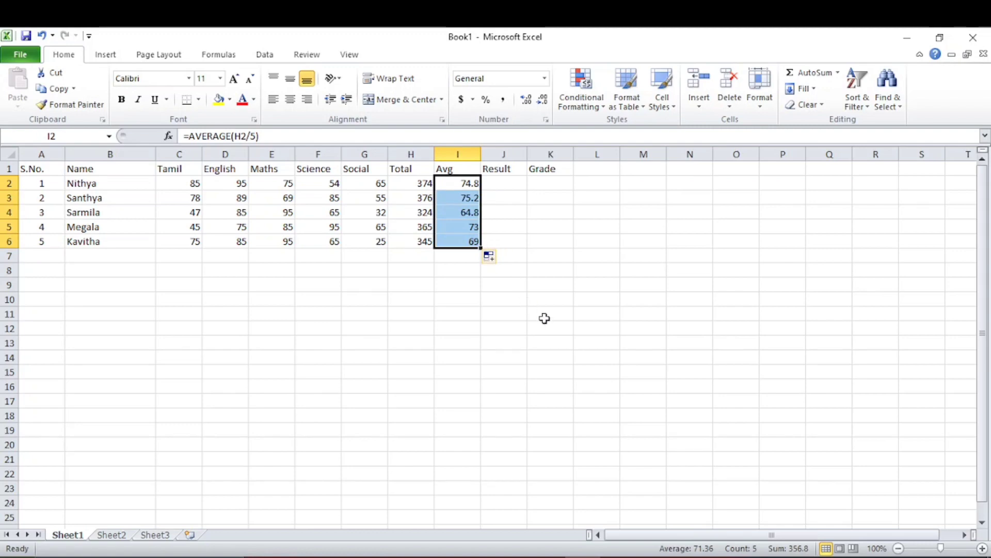
Begin the result formula in cell J2 with =if(and( testing that C2, D2, E2, F2 and G2 are each >=35.
{"action": "left_click", "coordinate": [512, 183]}
{"action": "type", "text": "=i"}
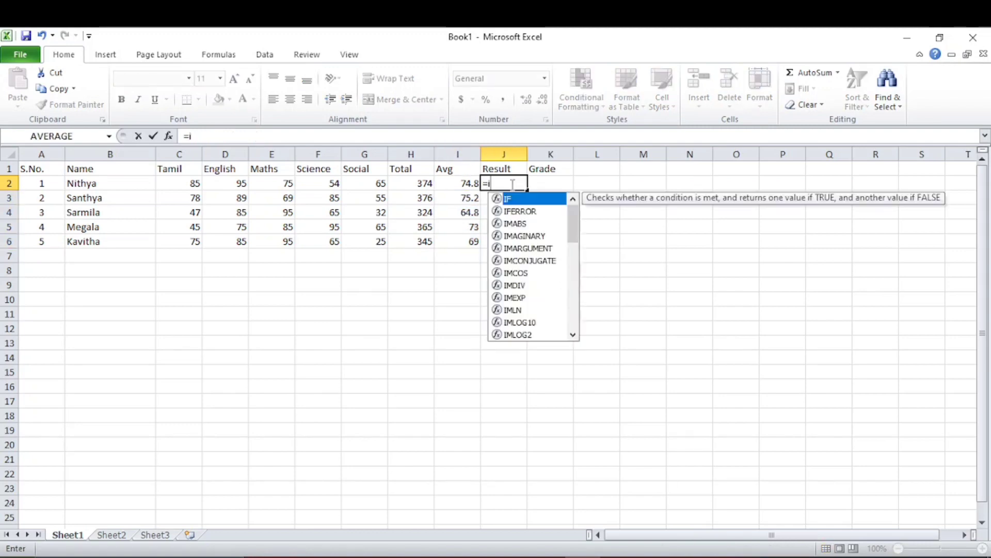
{"action": "type", "text": "f(and"}
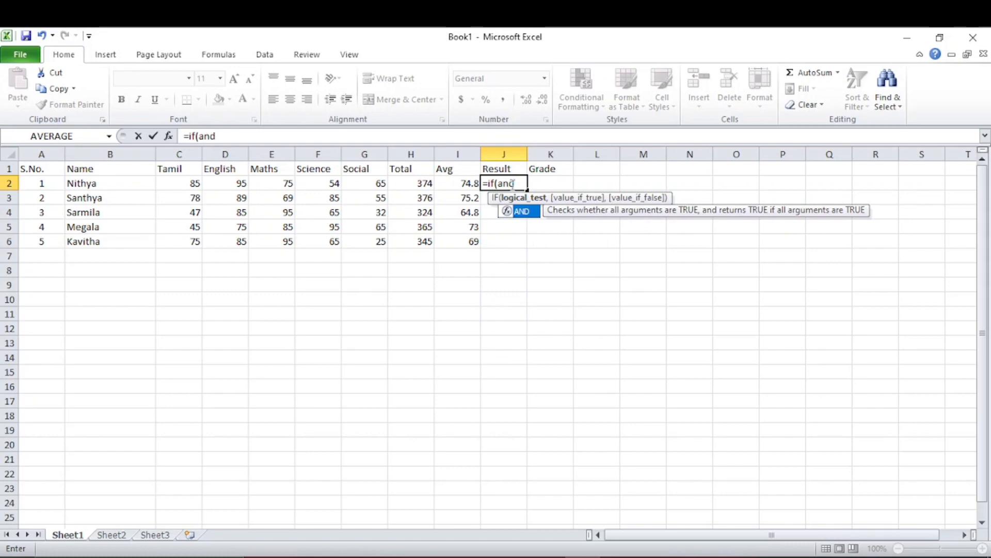
{"action": "type", "text": "("}
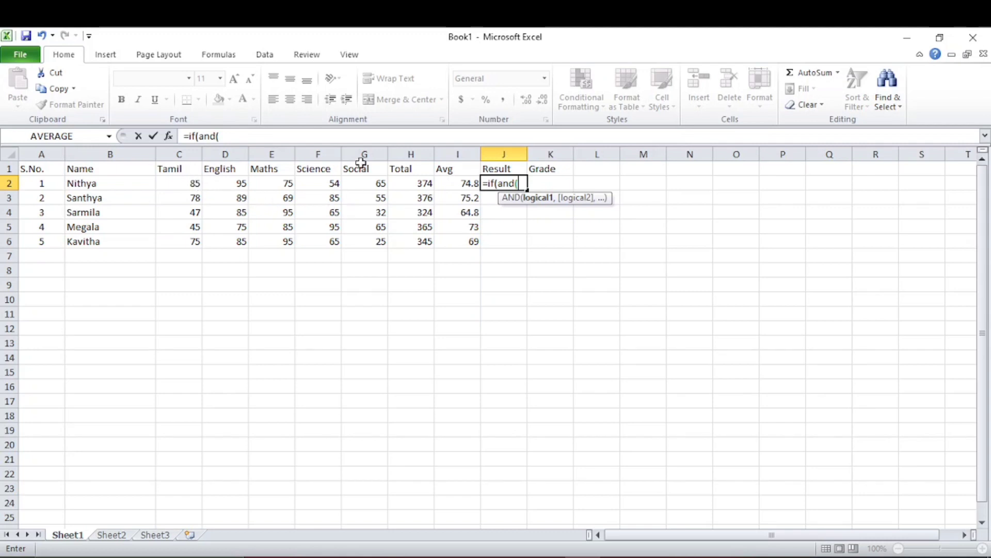
{"action": "type", "text": "c2"}
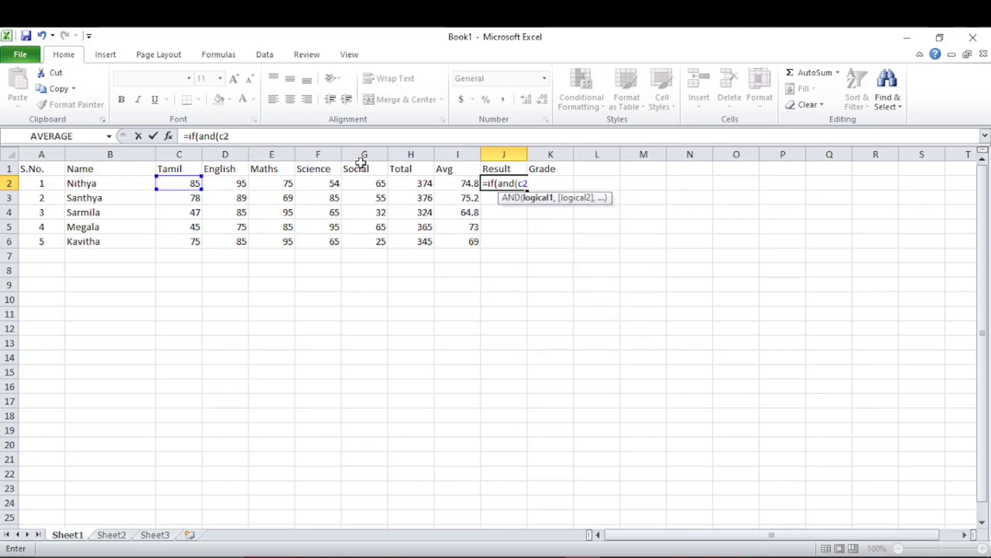
{"action": "type", "text": ">=35,"}
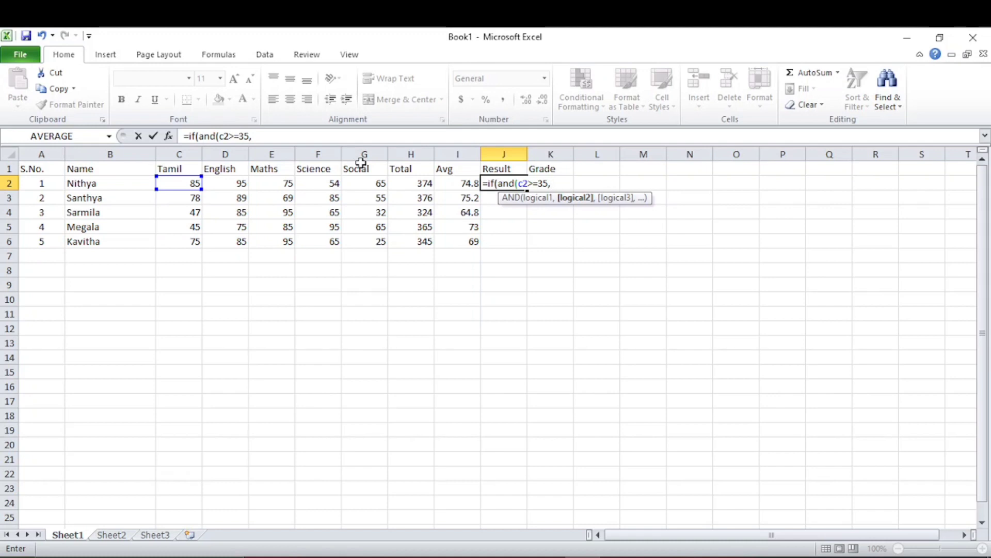
{"action": "type", "text": "d2>=35"}
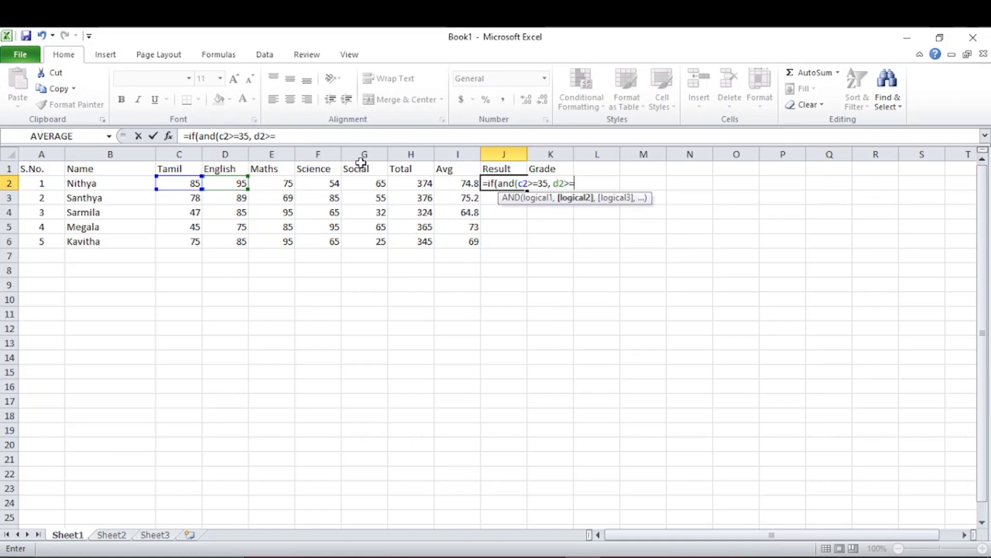
{"action": "type", "text": ","}
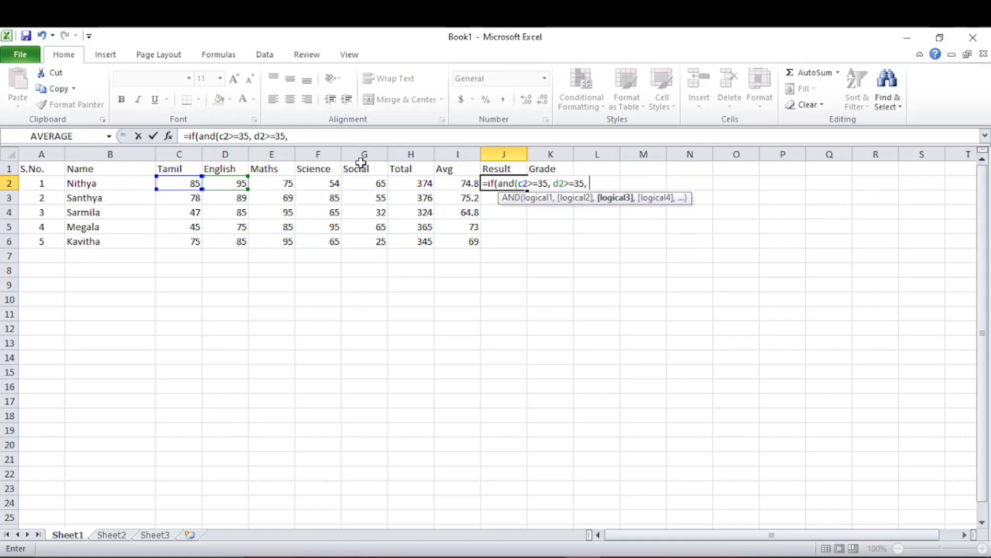
{"action": "type", "text": " e2>="}
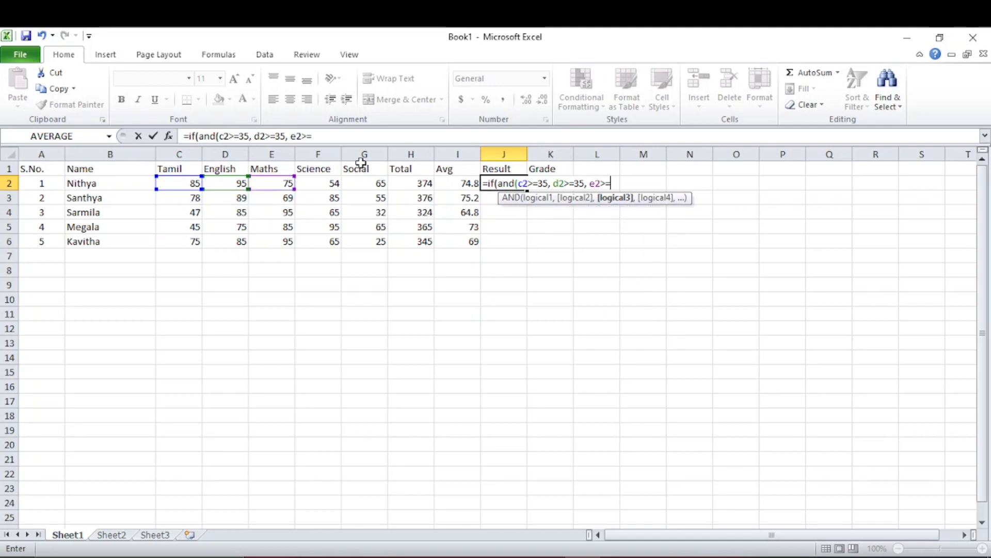
{"action": "type", "text": "35,"}
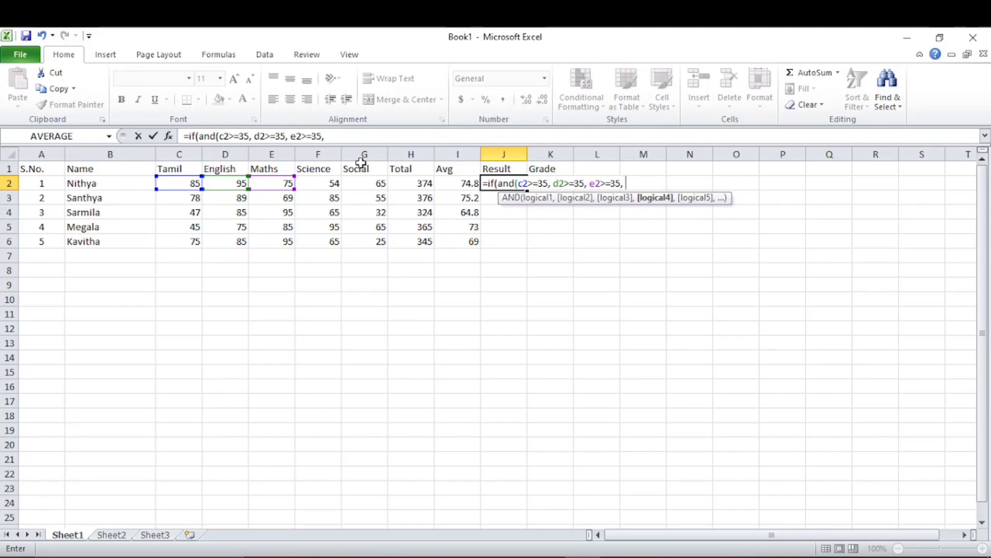
{"action": "type", "text": " f2>=35,"}
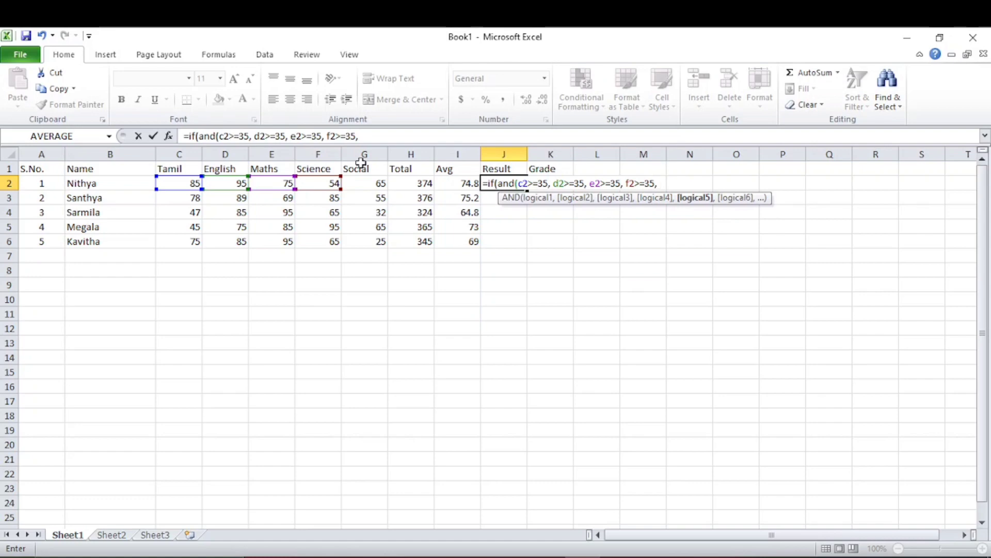
{"action": "type", "text": " g2>=35"}
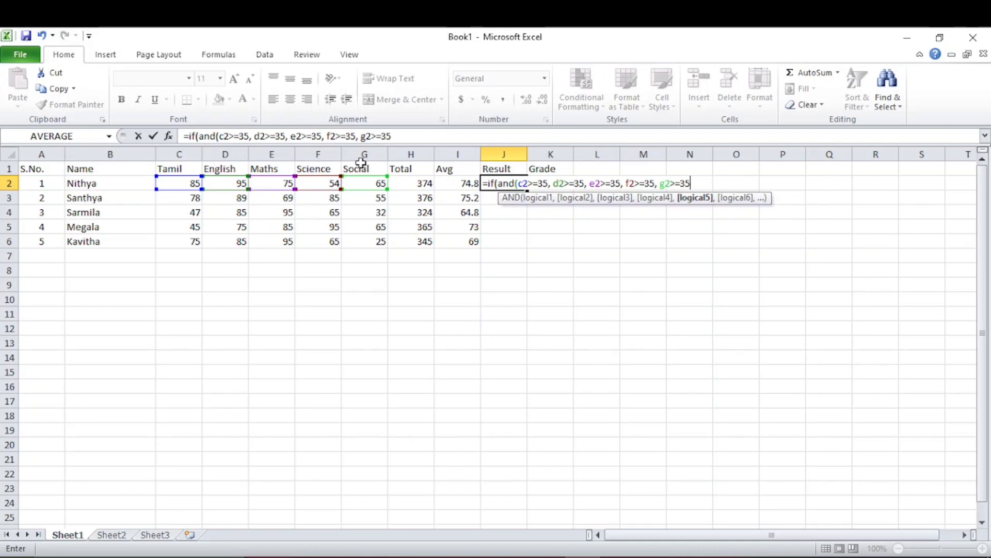
Complete the result formula in J2 to return "pass" or otherwise "fail", and fill it down to J6.
{"action": "type", "text": "),"}
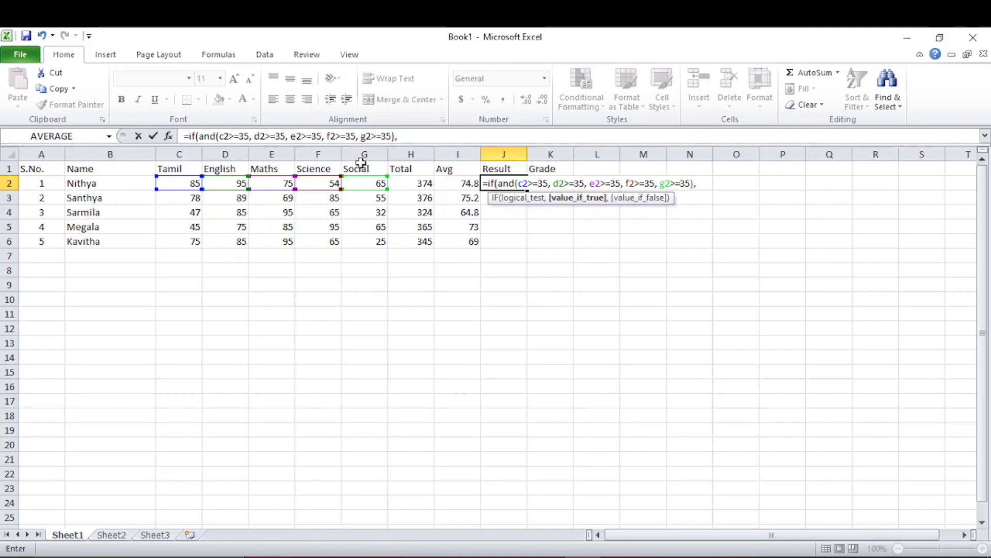
{"action": "type", "text": " \""}
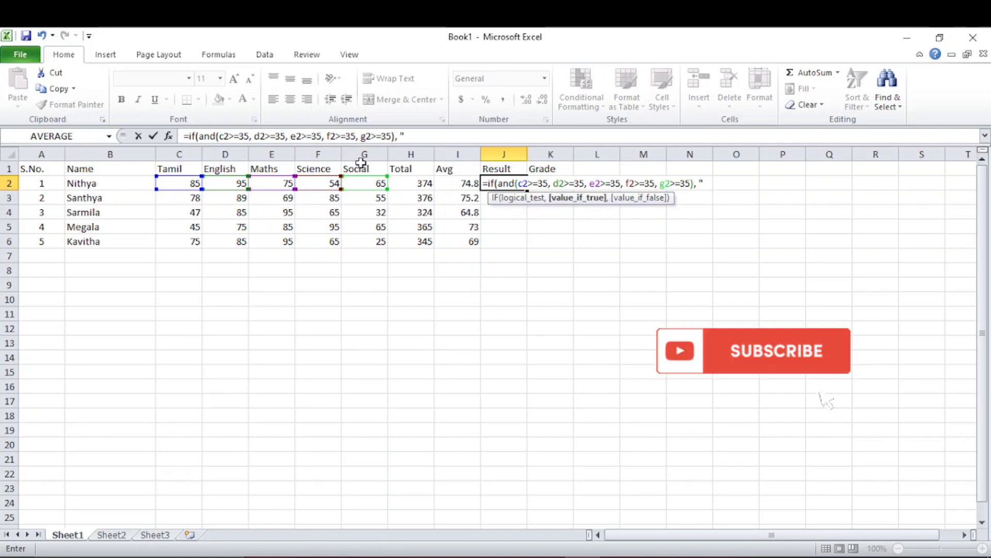
{"action": "type", "text": "pass\","}
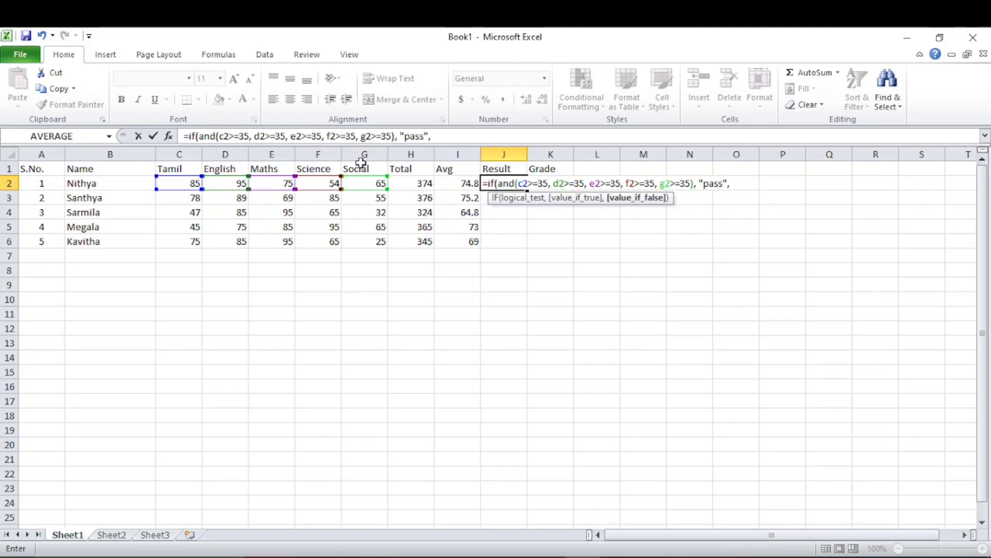
{"action": "type", "text": " \"fail\")"}
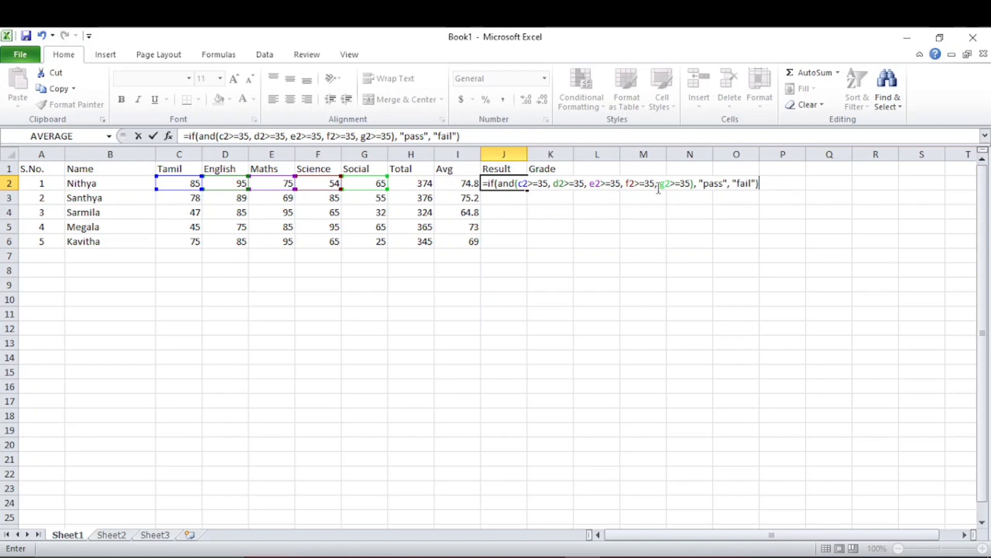
{"action": "key", "text": "Return"}
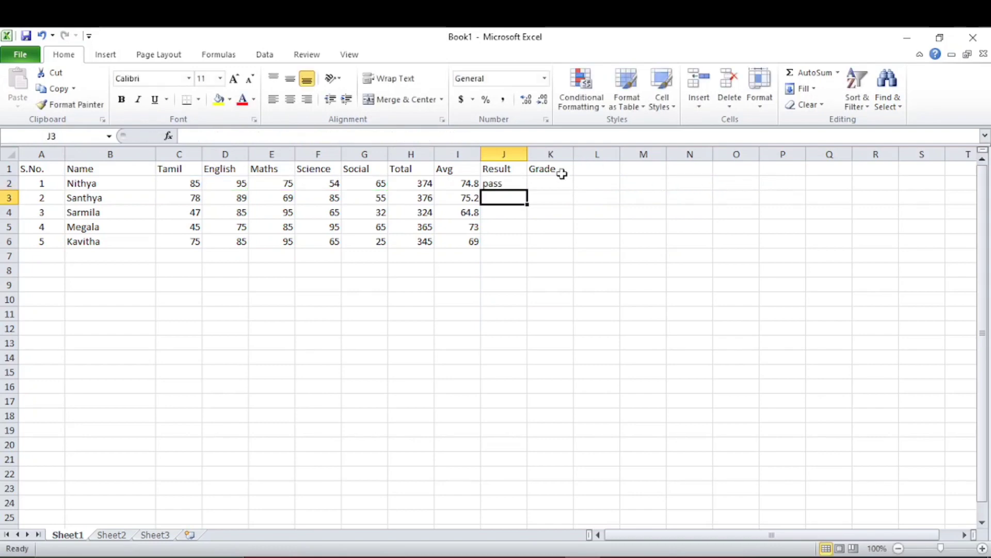
{"action": "left_click", "coordinate": [511, 182]}
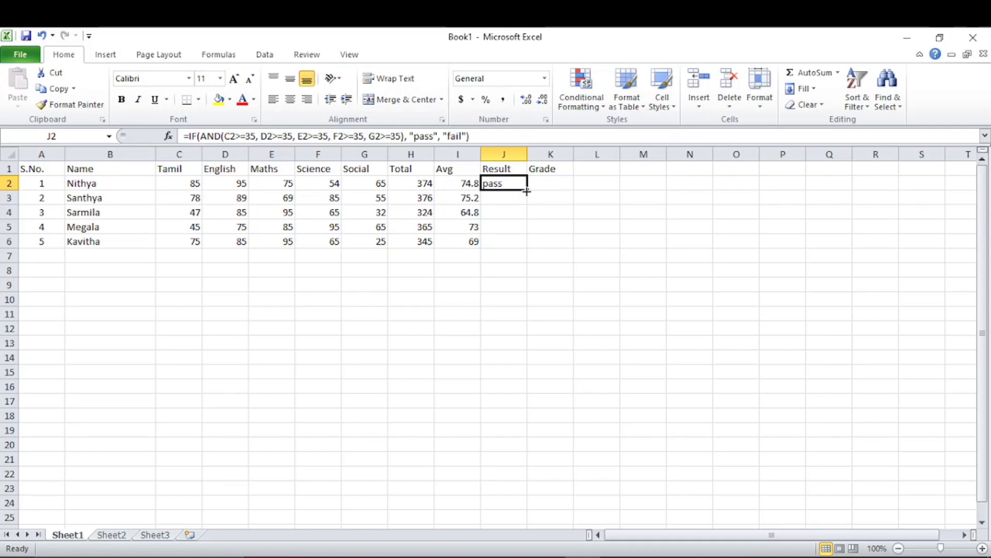
{"action": "left_click_drag", "start_coordinate": [526, 192], "coordinate": [527, 244]}
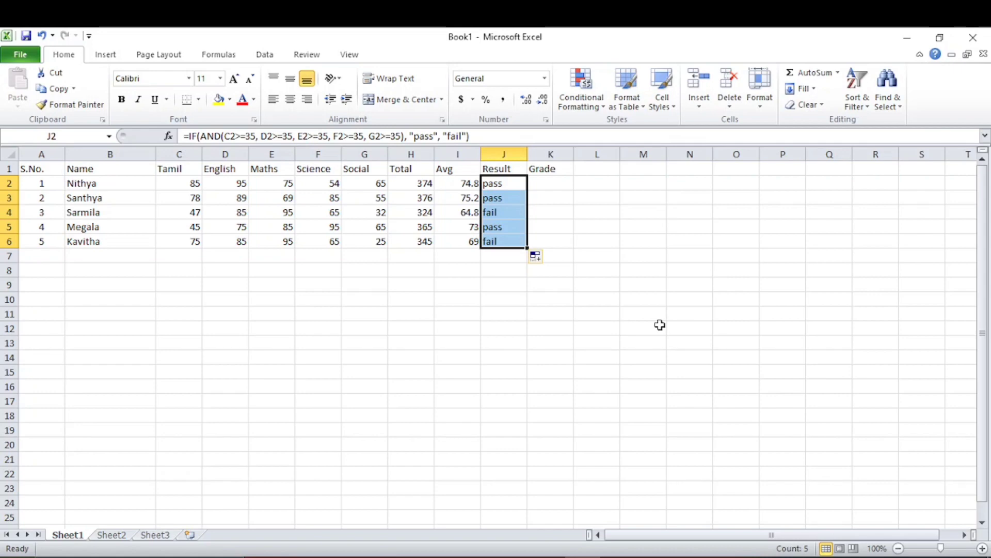
Check the third and fifth students' results in J4 and J6 against their Social marks in G4 and G6.
{"action": "left_click", "coordinate": [508, 211]}
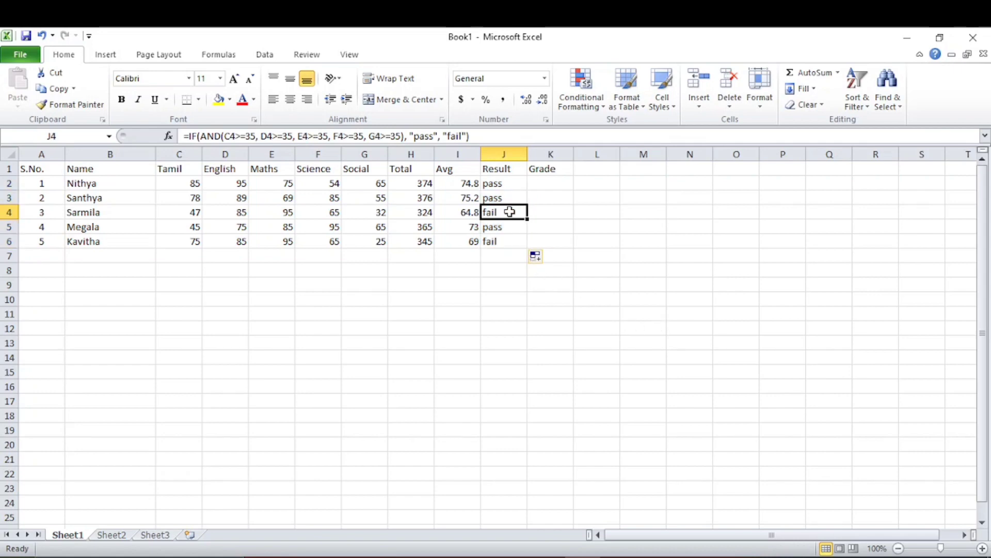
{"action": "left_click", "coordinate": [499, 241]}
{"action": "left_click", "coordinate": [498, 214]}
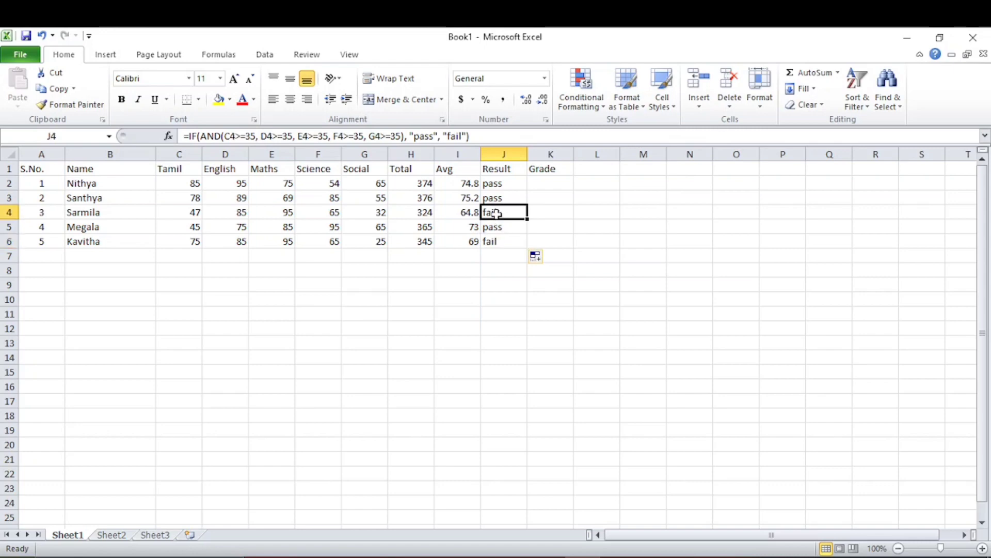
{"action": "left_click", "coordinate": [420, 216]}
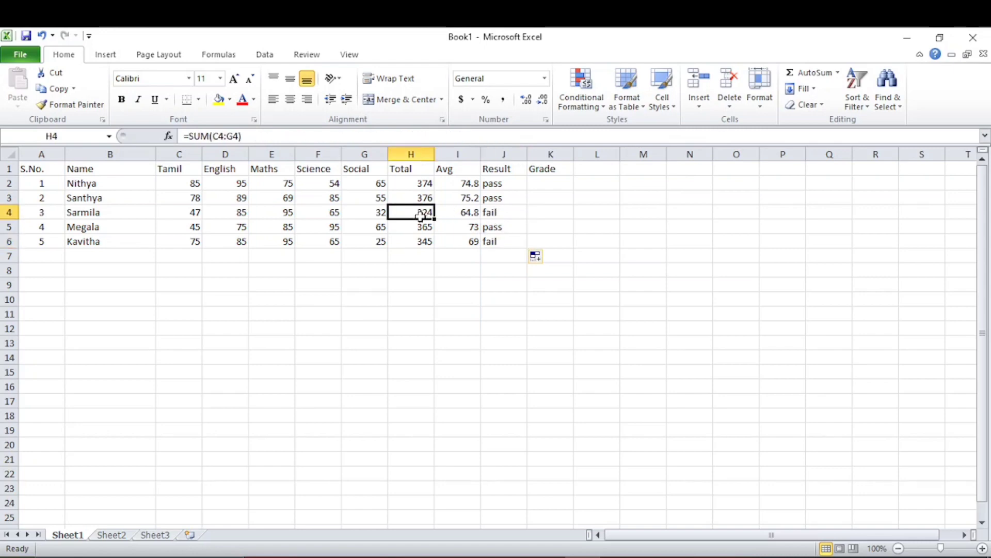
{"action": "left_click", "coordinate": [356, 212]}
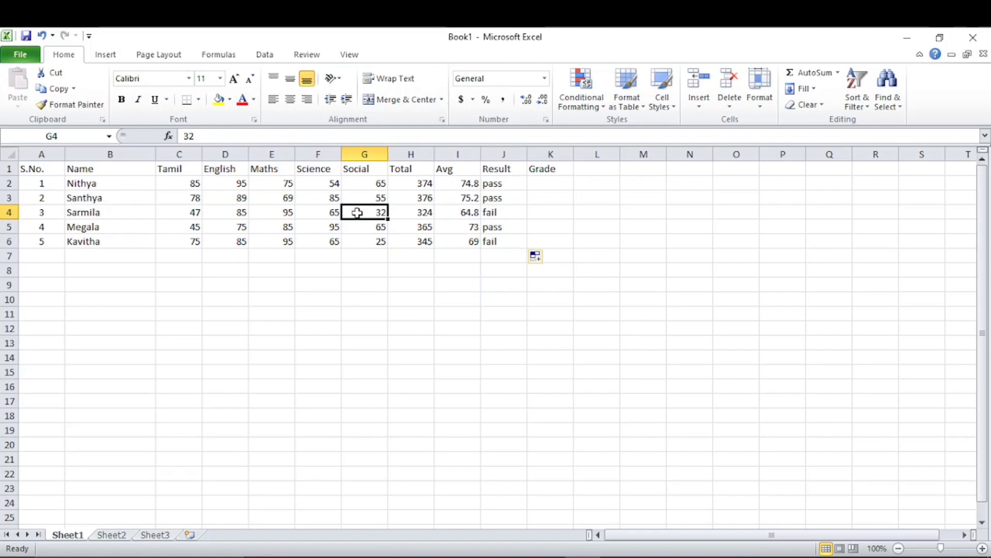
{"action": "left_click", "coordinate": [493, 214]}
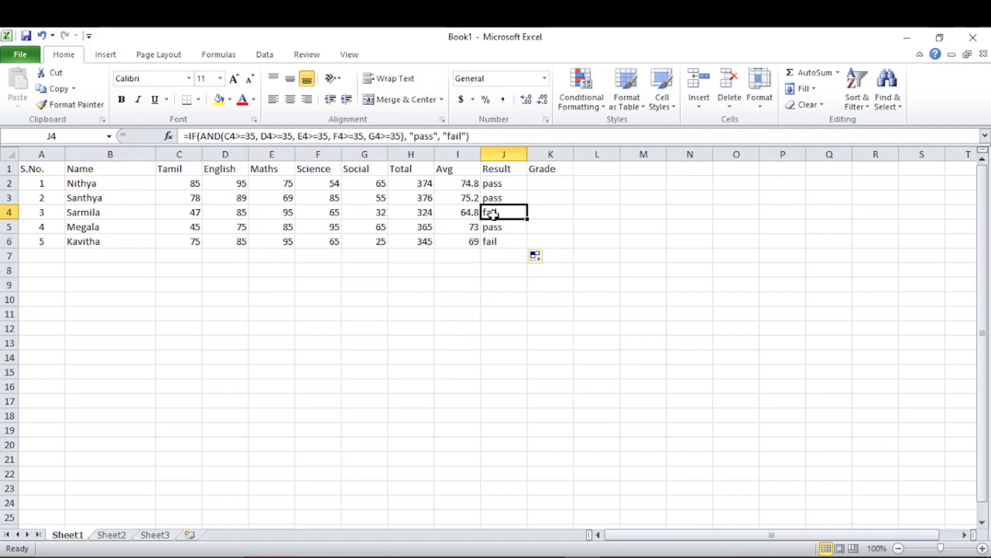
{"action": "left_click", "coordinate": [378, 216]}
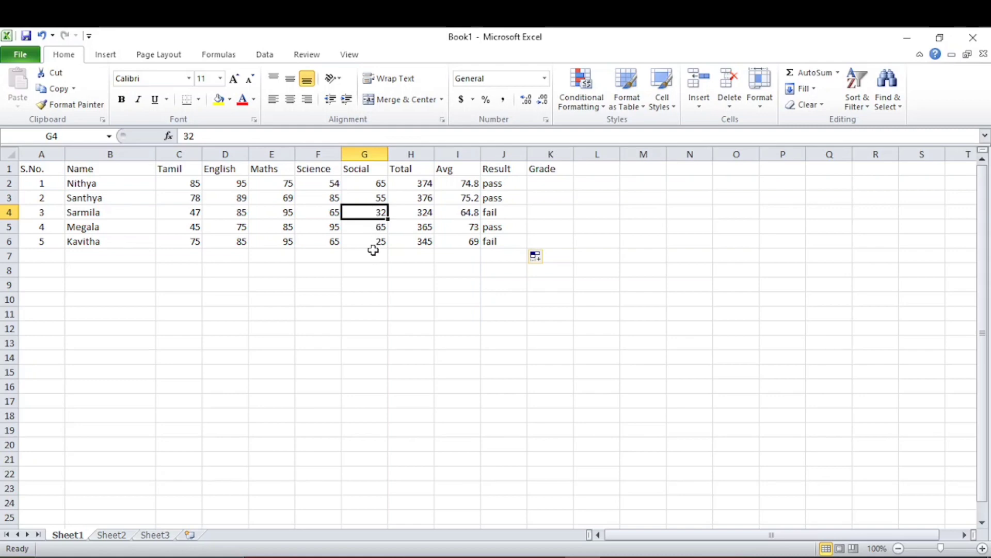
{"action": "left_click", "coordinate": [370, 240]}
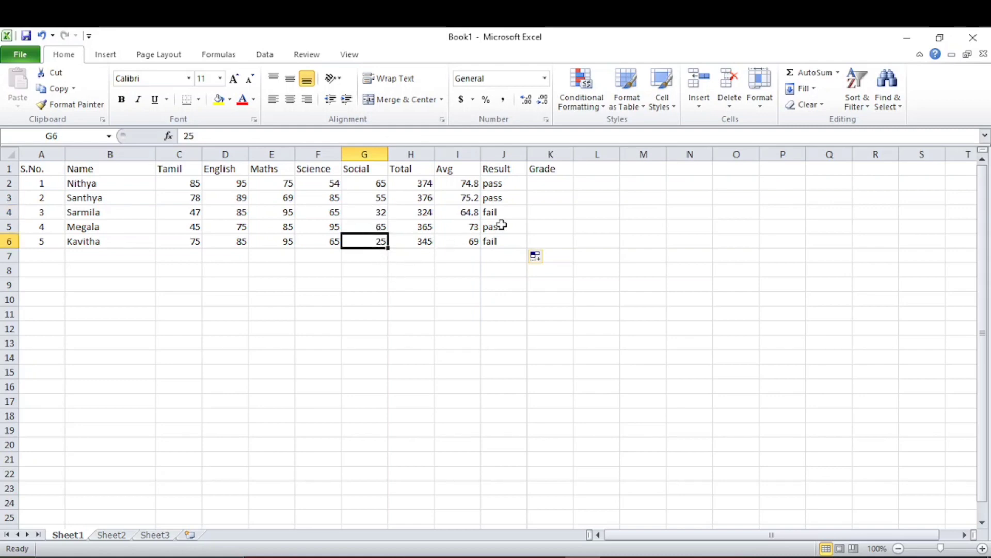
Begin the grade formula in cell K2 with =if(h2>=400, "first", to grade the first student's total.
{"action": "left_click", "coordinate": [551, 184]}
{"action": "type", "text": "=if"}
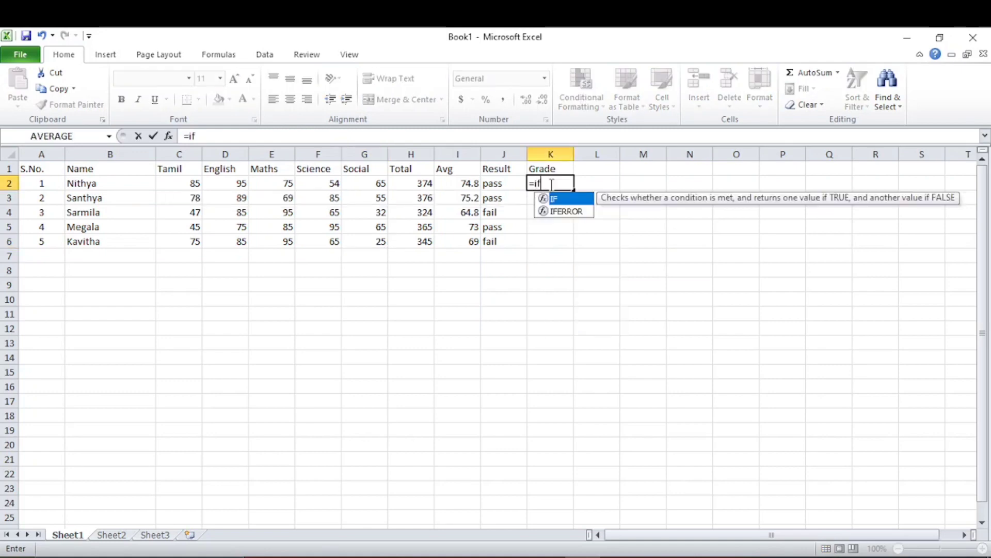
{"action": "type", "text": "("}
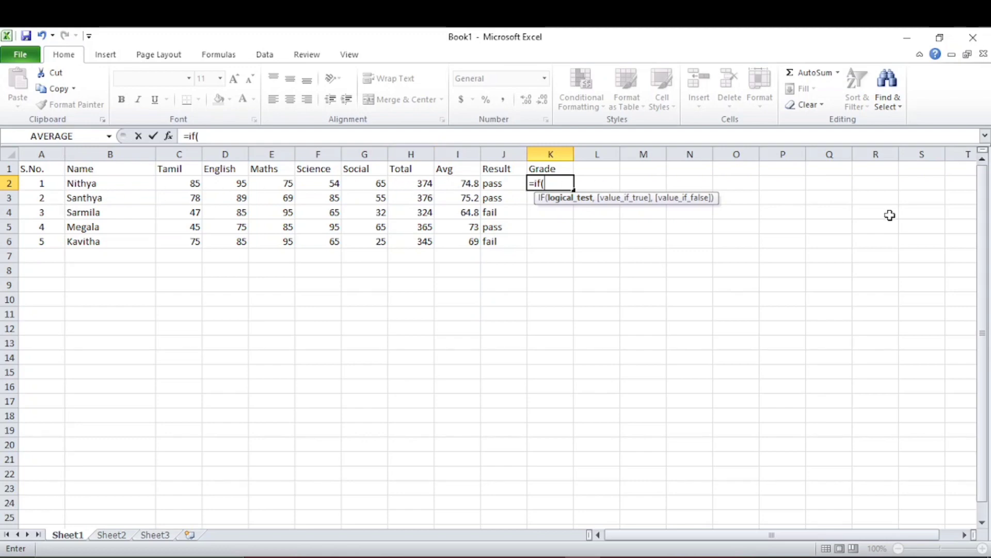
{"action": "type", "text": "he"}
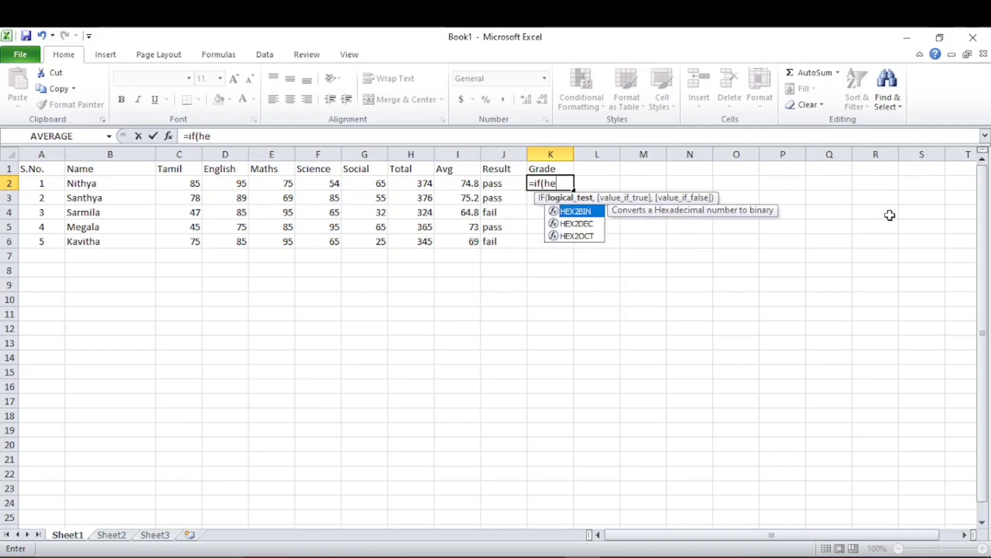
{"action": "key", "text": "BackSpace"}
{"action": "type", "text": "2"}
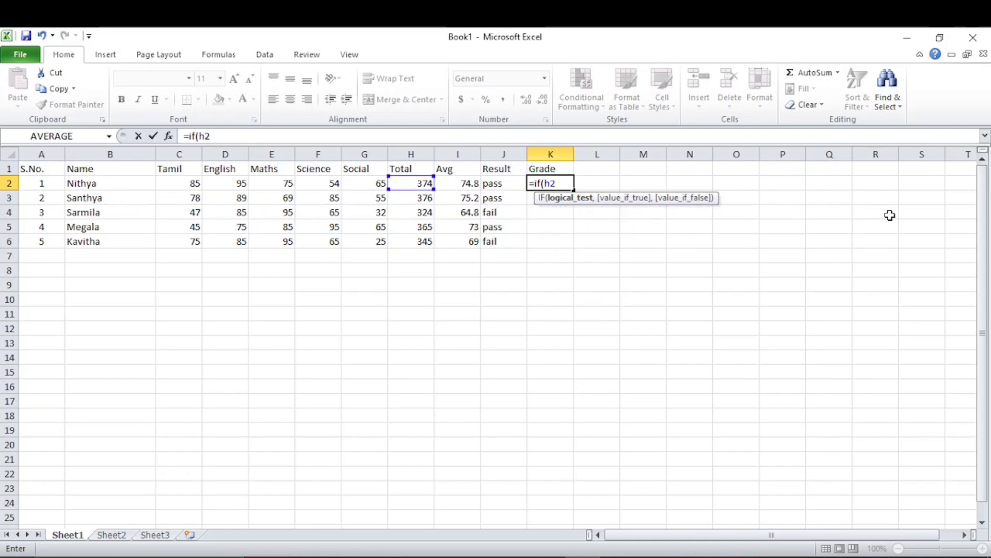
{"action": "type", "text": ">400"}
{"action": "key", "text": "BackSpace"}
{"action": "key", "text": "BackSpace"}
{"action": "key", "text": "BackSpace"}
{"action": "type", "text": "=400,"}
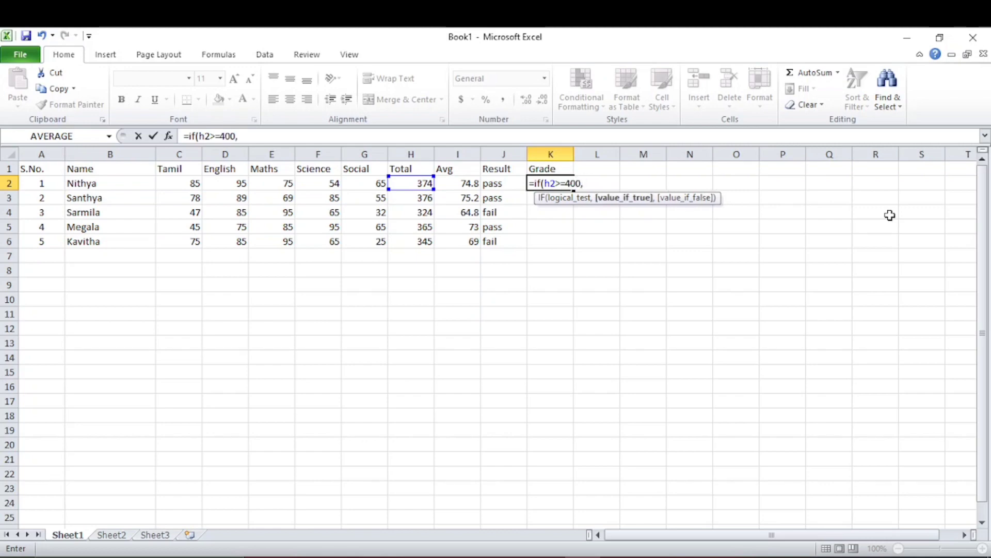
{"action": "type", "text": " \"first\", "}
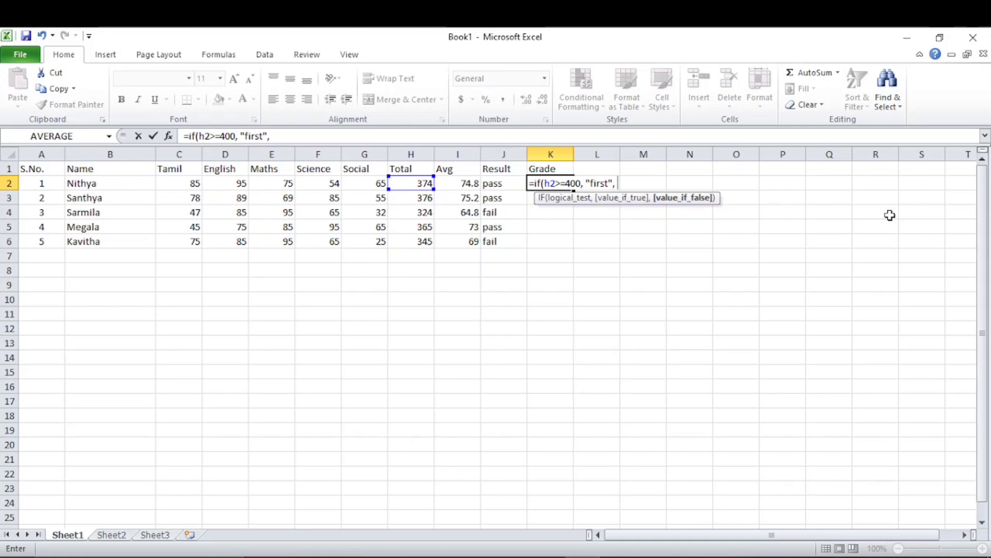
Extend the K2 grade formula with a nested if(h2>=350, "second", condition.
{"action": "type", "text": "if("}
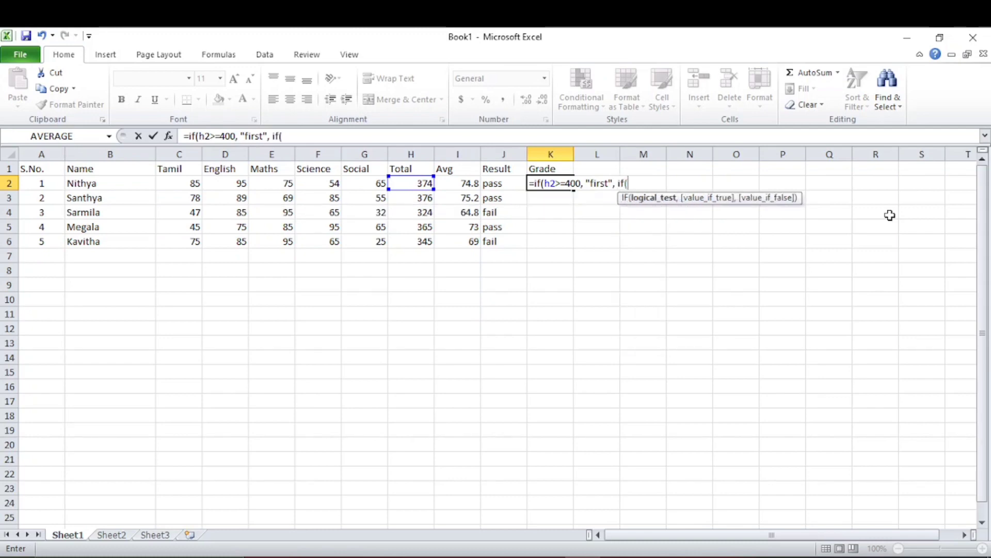
{"action": "type", "text": "h2>=350,"}
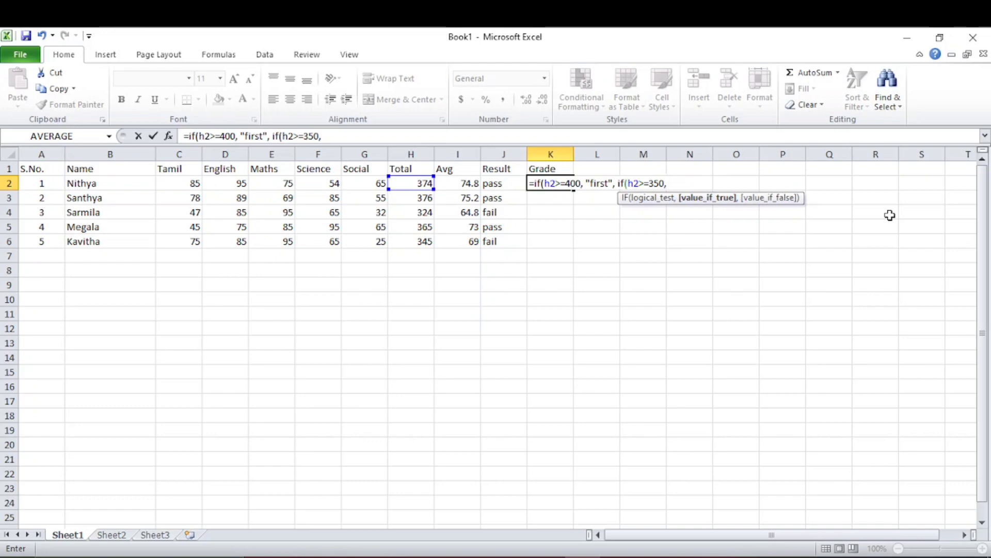
{"action": "type", "text": " \"second"}
{"action": "type", "text": "\","}
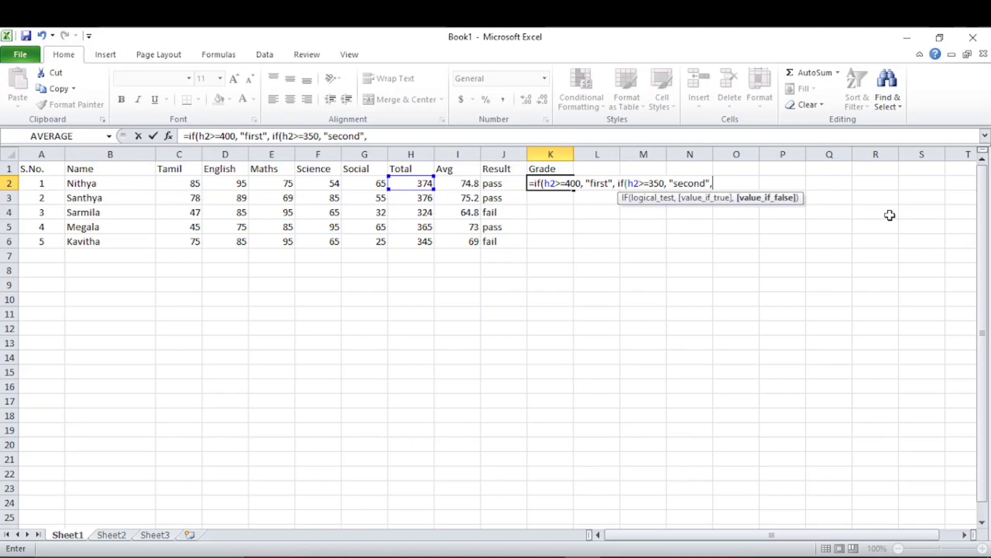
Complete the K2 grade formula with a nested if(h2>=300, "third"))) and fill it down to K6.
{"action": "type", "text": " if("}
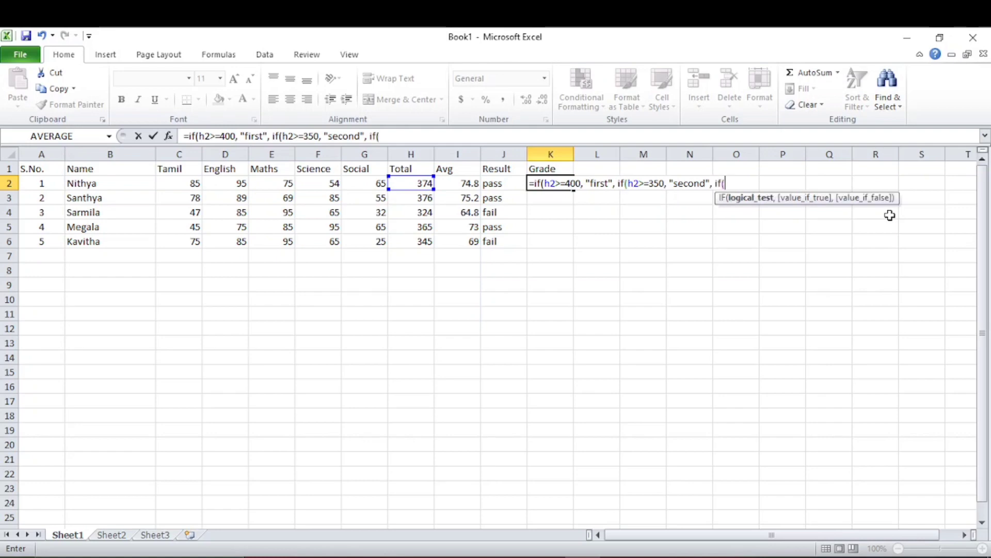
{"action": "type", "text": "g"}
{"action": "key", "text": "BackSpace"}
{"action": "type", "text": "h2?"}
{"action": "key", "text": "BackSpace"}
{"action": "type", "text": ">=300"}
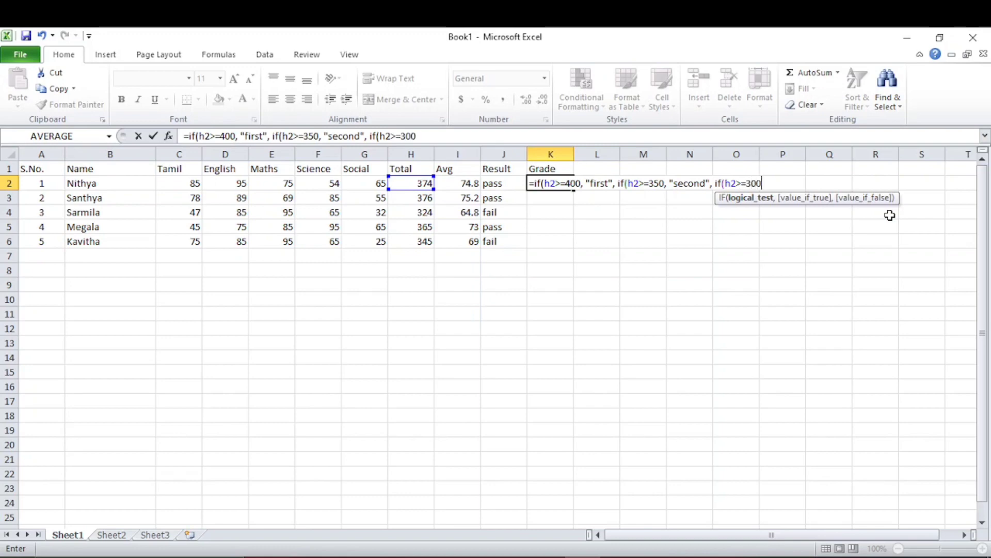
{"action": "type", "text": ", \""}
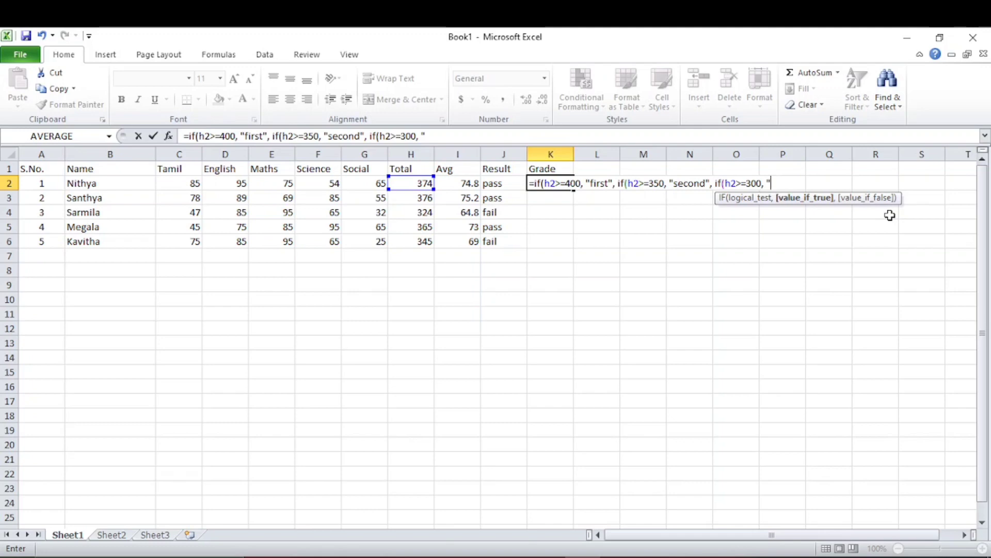
{"action": "type", "text": "third\""}
{"action": "type", "text": ")))"}
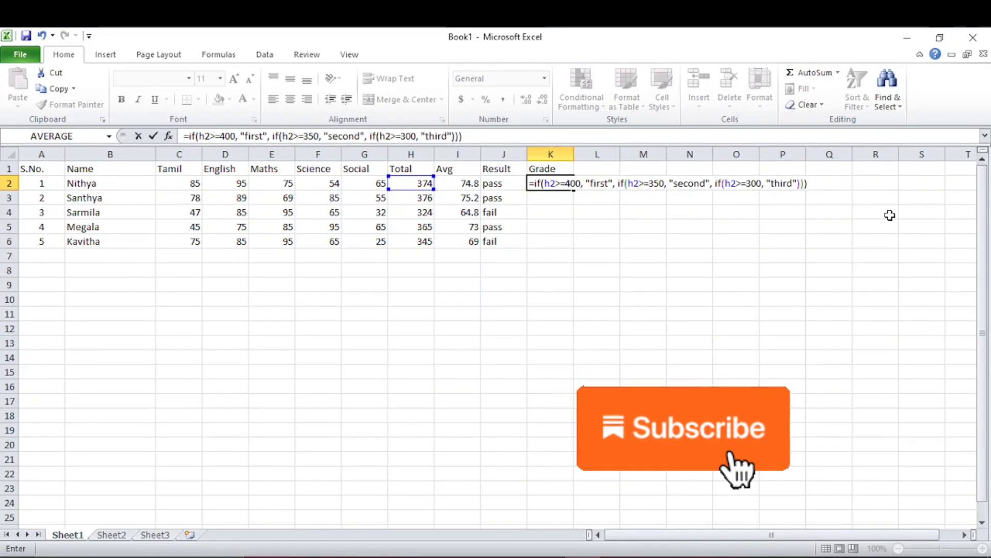
{"action": "key", "text": "Return"}
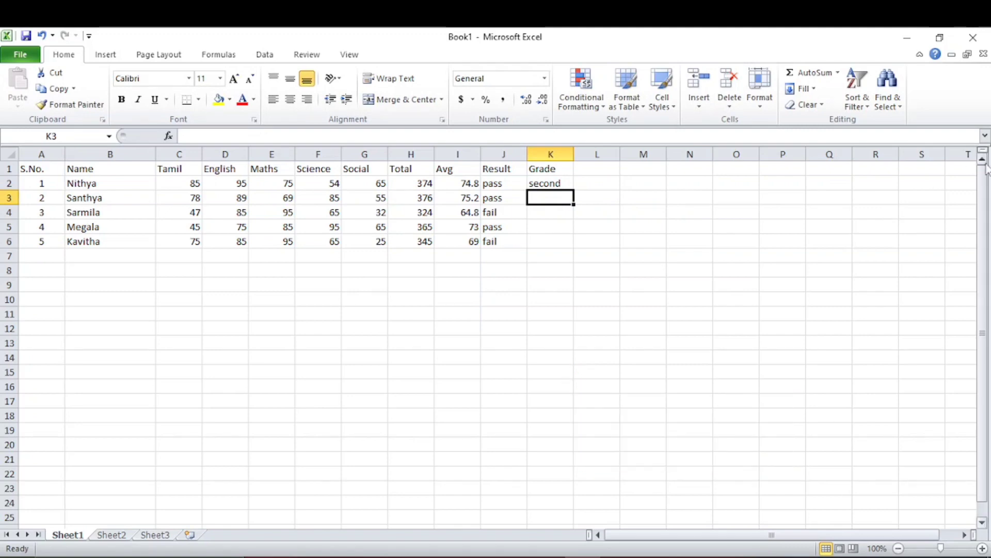
{"action": "left_click", "coordinate": [532, 184]}
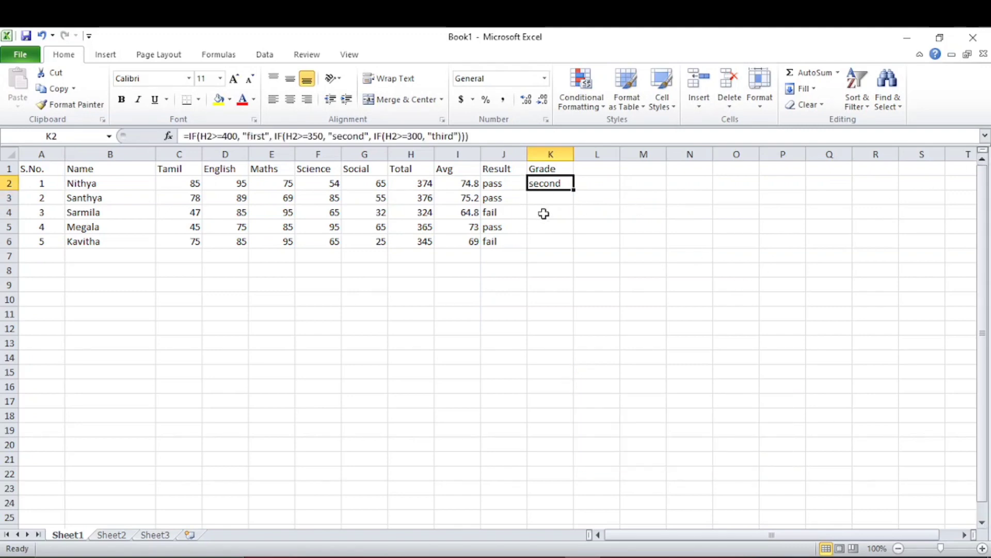
{"action": "left_click_drag", "start_coordinate": [573, 190], "coordinate": [572, 245]}
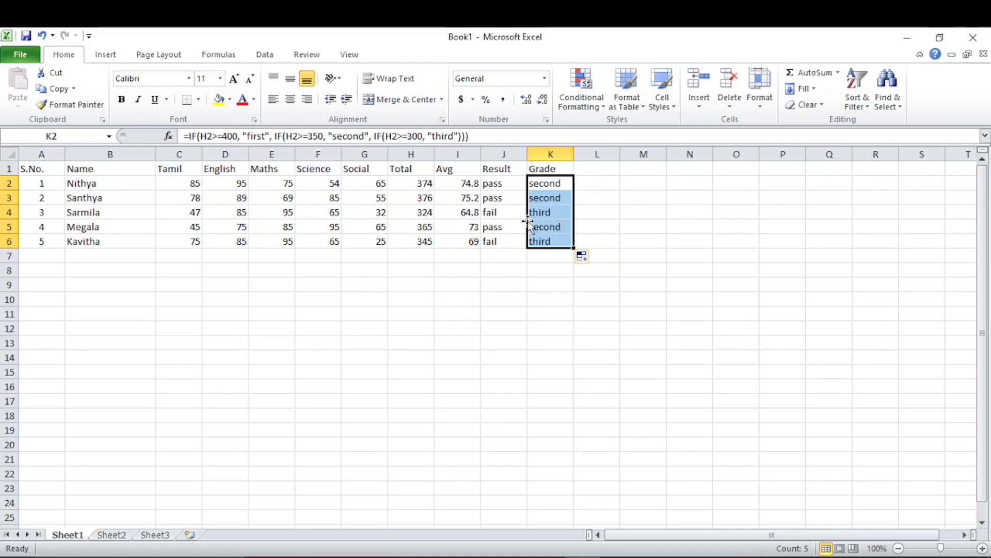
Change the first student's marks to 100 in Science (F2) and 95 in Social (G2).
{"action": "left_click", "coordinate": [313, 183]}
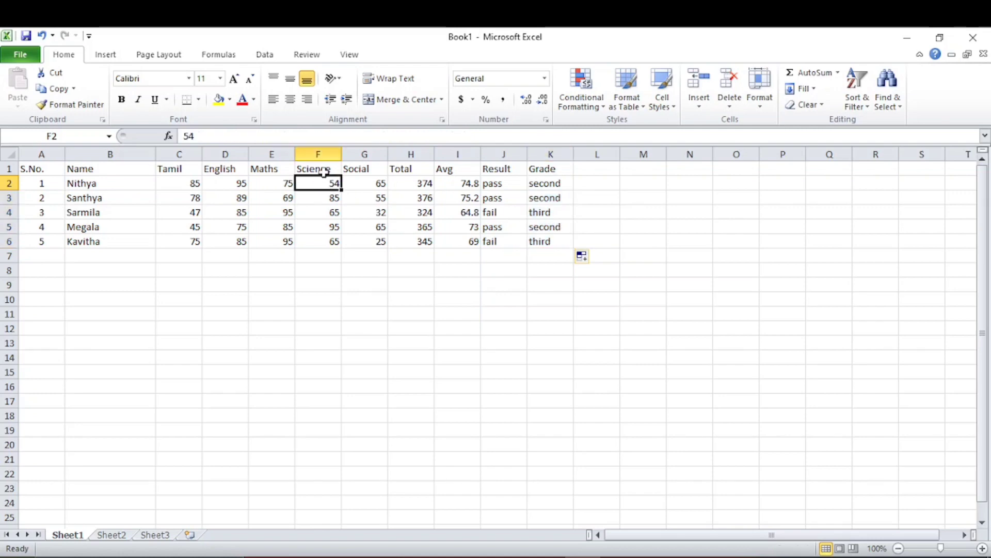
{"action": "type", "text": "100"}
{"action": "key", "text": "Tab"}
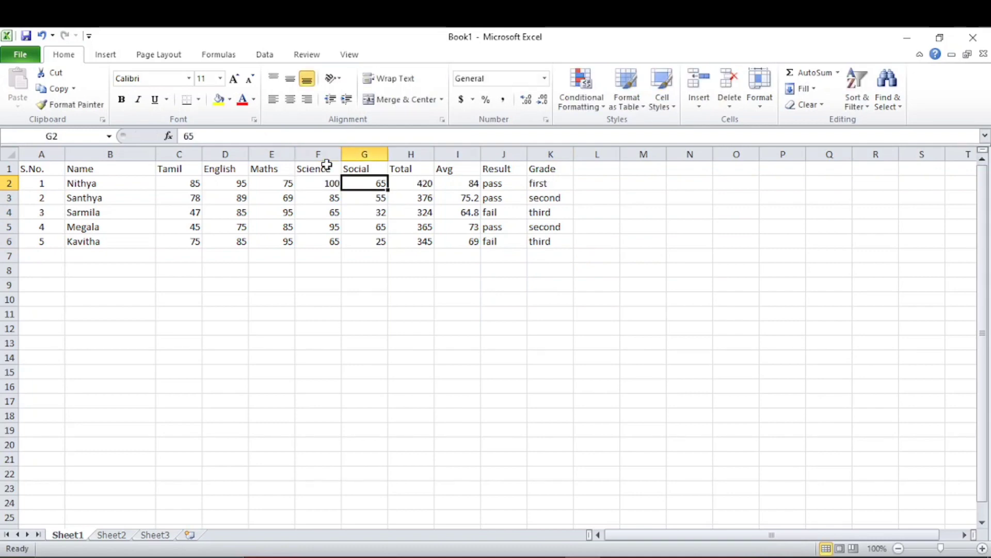
{"action": "type", "text": "95"}
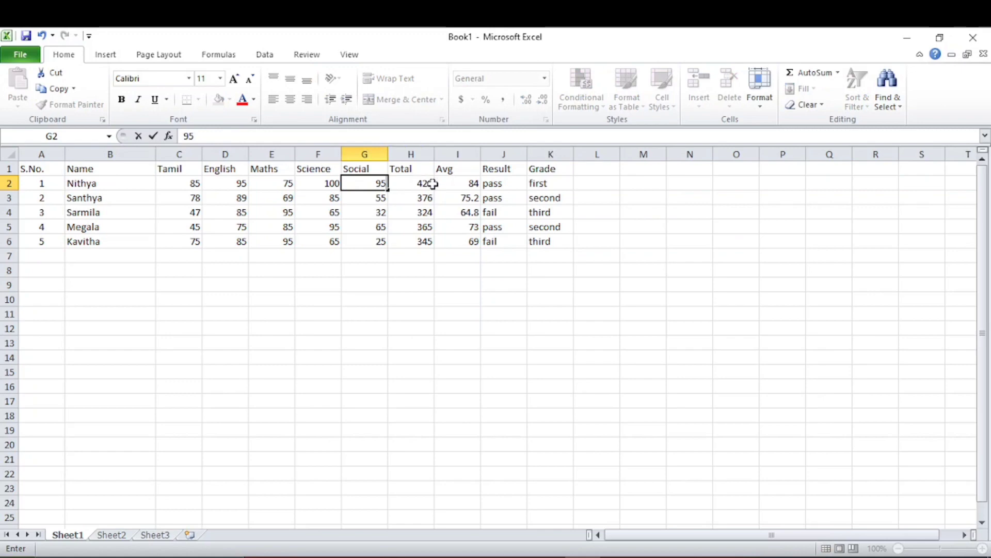
{"action": "left_click", "coordinate": [437, 199]}
Check the first student's recalculated total, average, result and grade in cells H2 to K2.
{"action": "left_click", "coordinate": [415, 185]}
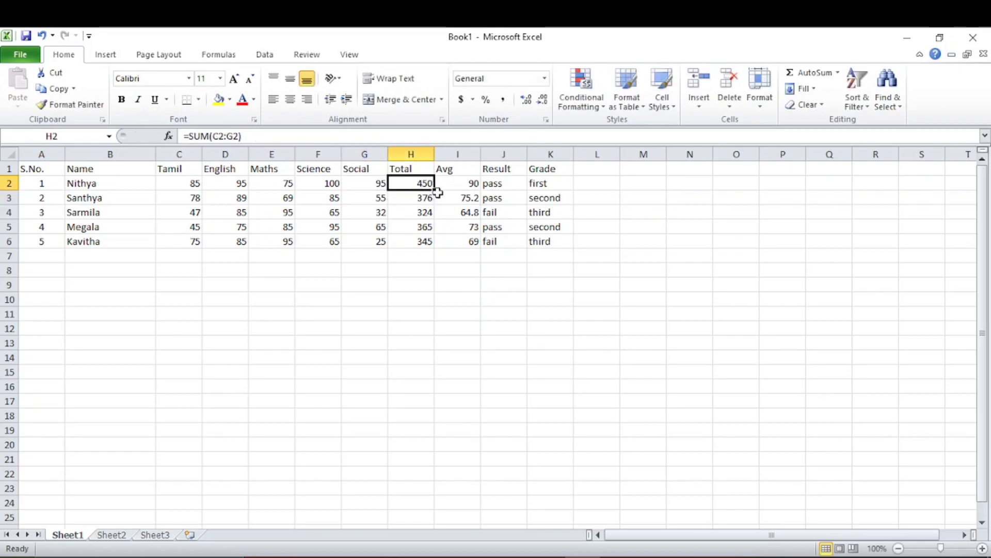
{"action": "left_click", "coordinate": [465, 184]}
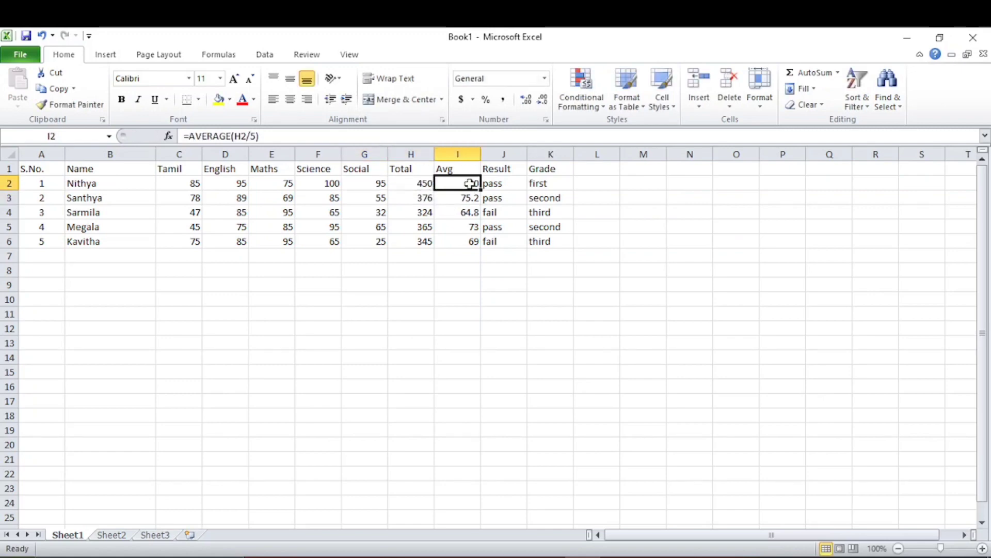
{"action": "left_click", "coordinate": [498, 185]}
{"action": "left_click", "coordinate": [532, 184]}
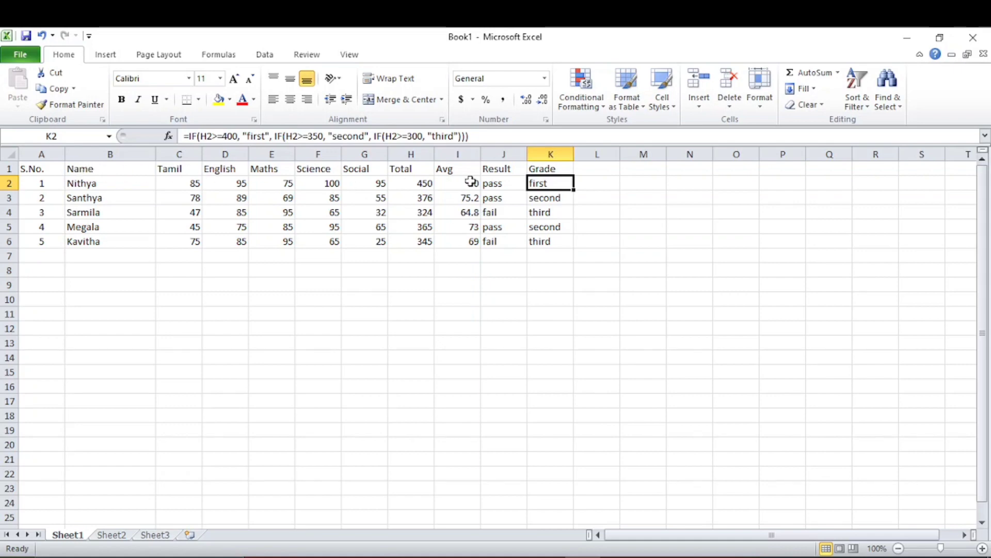
Preview how the mark sheet will print, and return to the worksheet without closing the workbook.
{"action": "left_click", "coordinate": [225, 212]}
{"action": "left_click", "coordinate": [21, 56]}
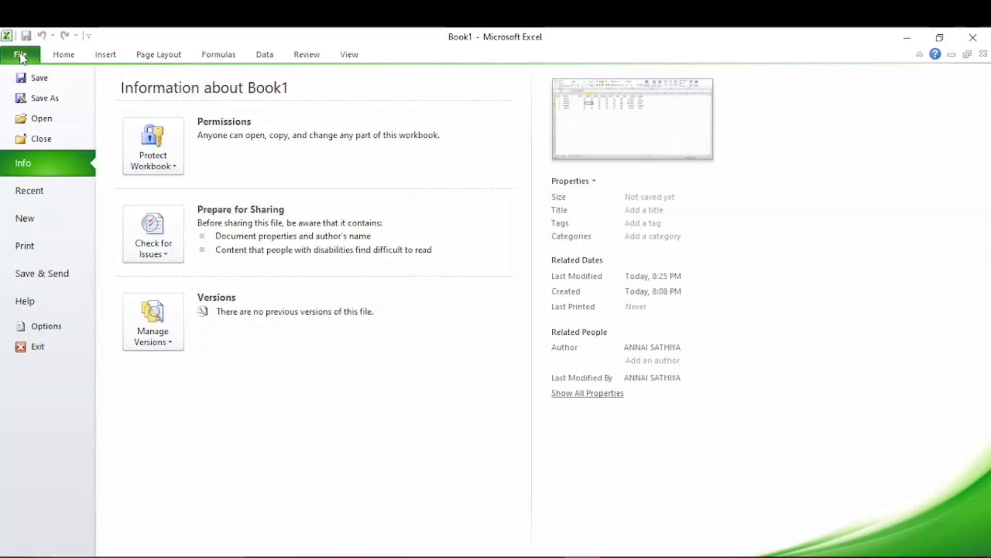
{"action": "left_click", "coordinate": [40, 242]}
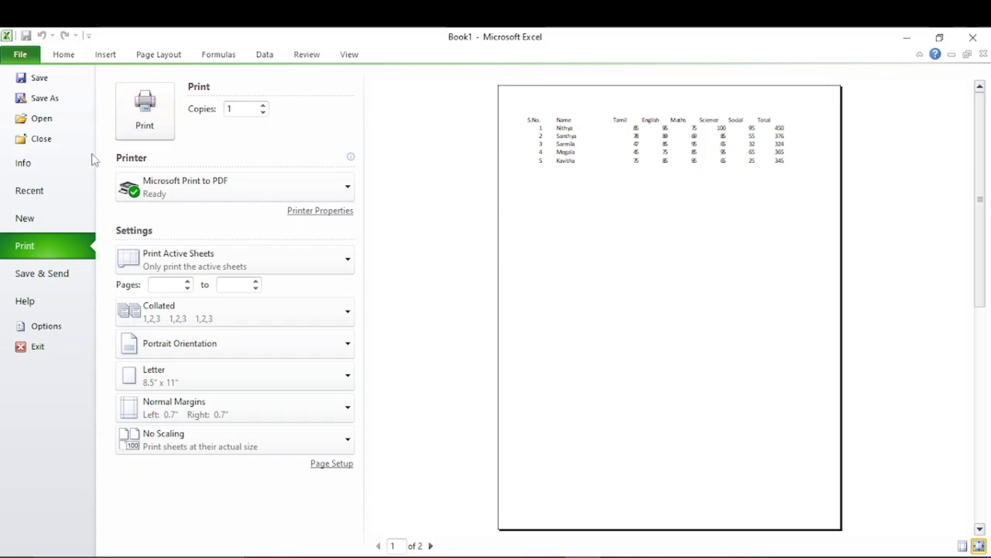
{"action": "left_click", "coordinate": [976, 35]}
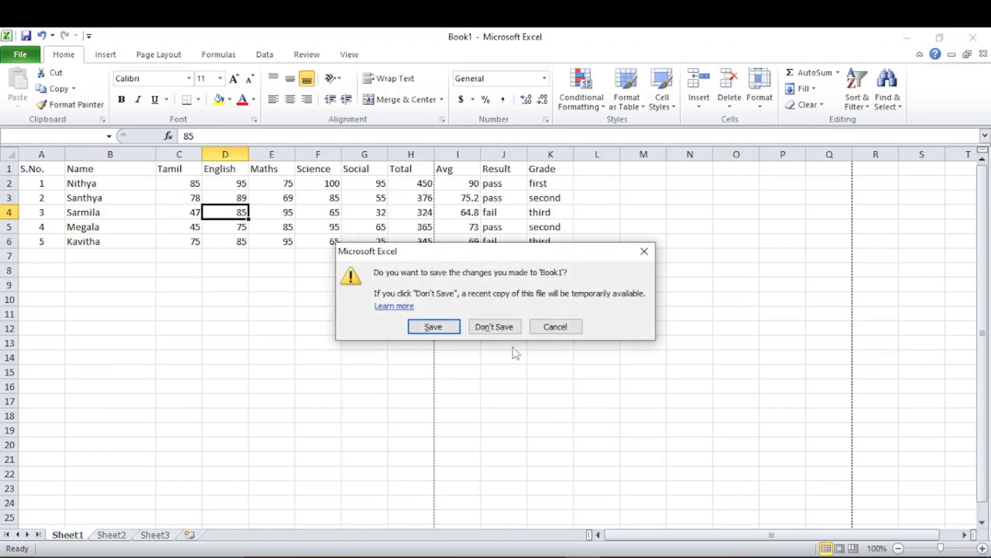
{"action": "left_click", "coordinate": [554, 327]}
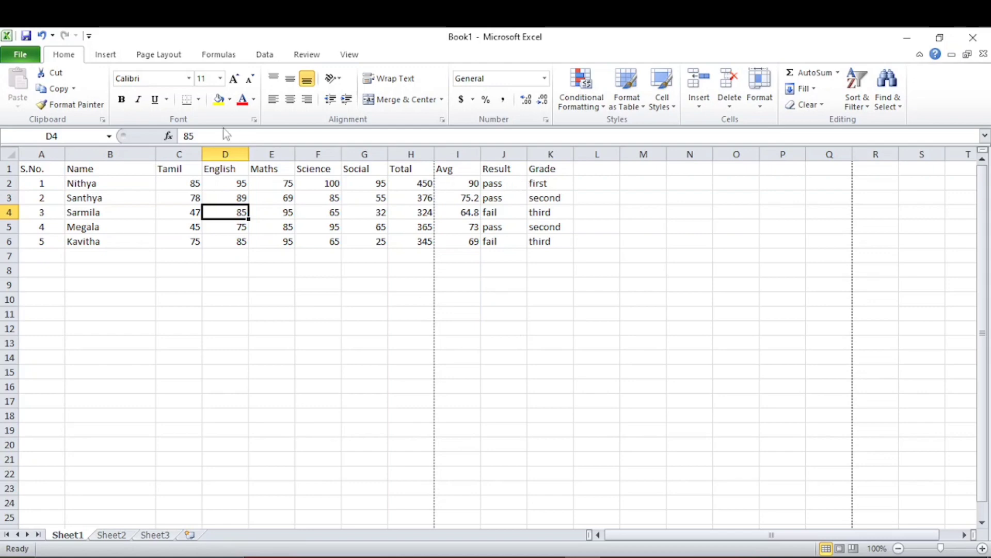
Set the worksheet's page orientation to Landscape.
{"action": "left_click", "coordinate": [163, 56]}
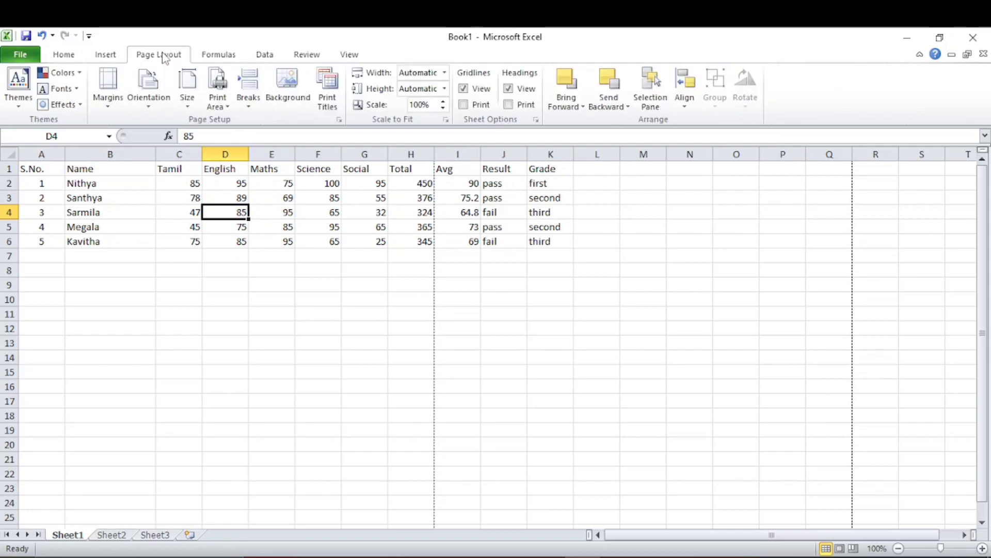
{"action": "left_click", "coordinate": [148, 93]}
{"action": "left_click", "coordinate": [160, 164]}
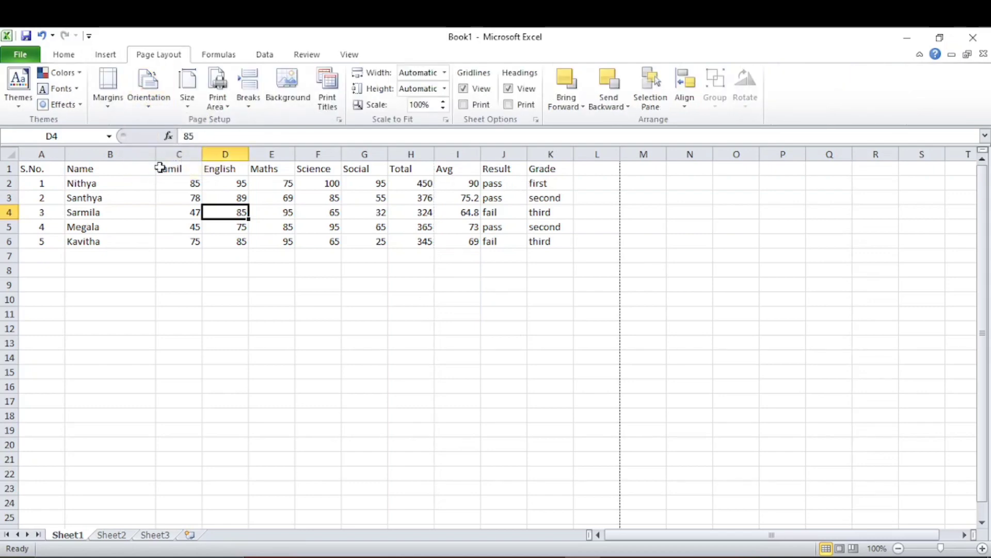
Apply All Borders to the mark sheet range A1:K7.
{"action": "left_click_drag", "start_coordinate": [28, 169], "coordinate": [561, 259]}
{"action": "left_click", "coordinate": [65, 55]}
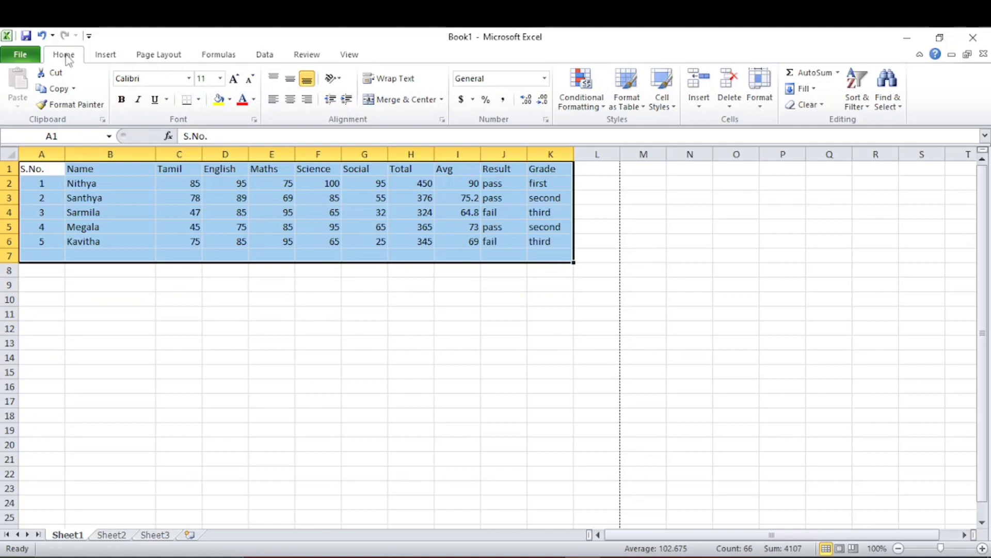
{"action": "left_click", "coordinate": [197, 102]}
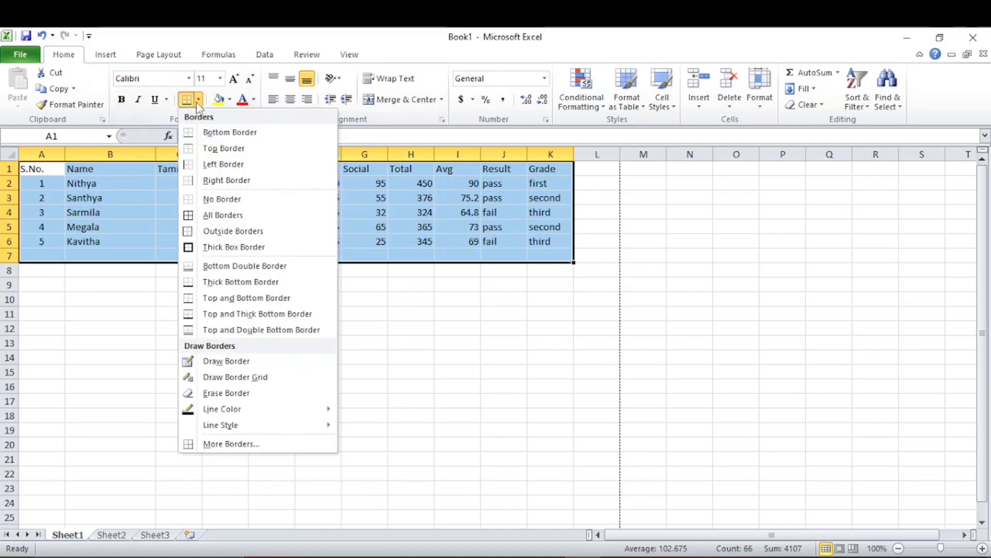
{"action": "left_click", "coordinate": [216, 216]}
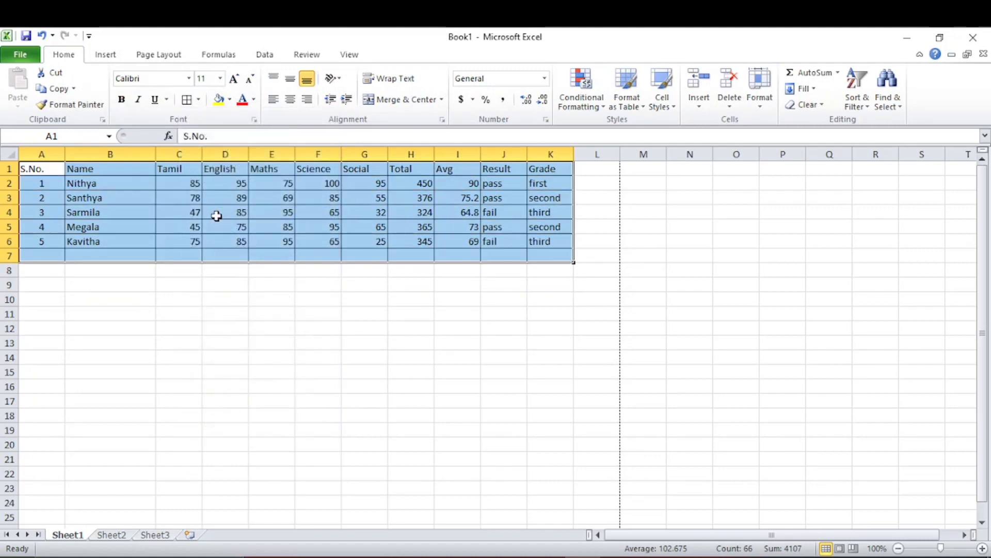
{"action": "left_click", "coordinate": [361, 325]}
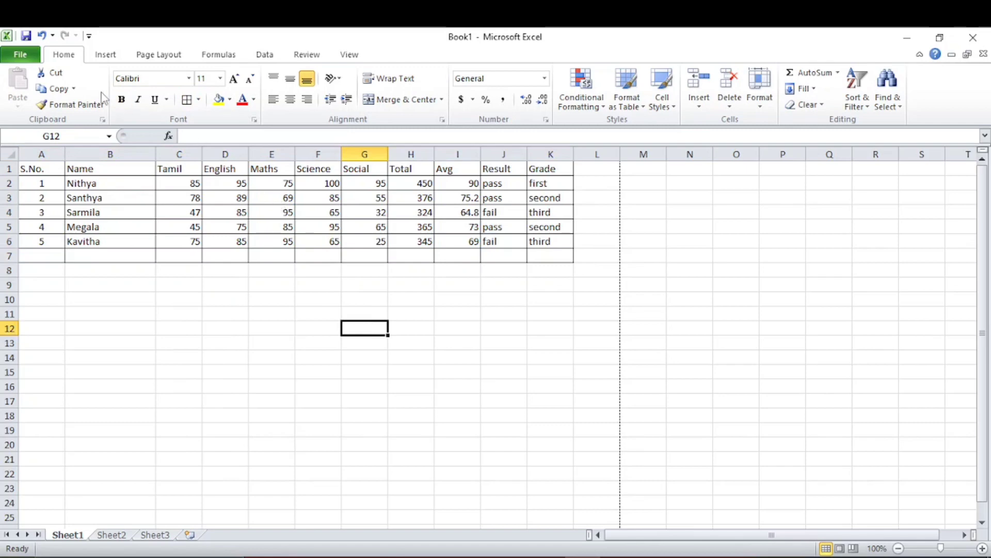
Check the bordered landscape mark sheet in the print preview and return to the worksheet, keeping the workbook open.
{"action": "left_click", "coordinate": [20, 55]}
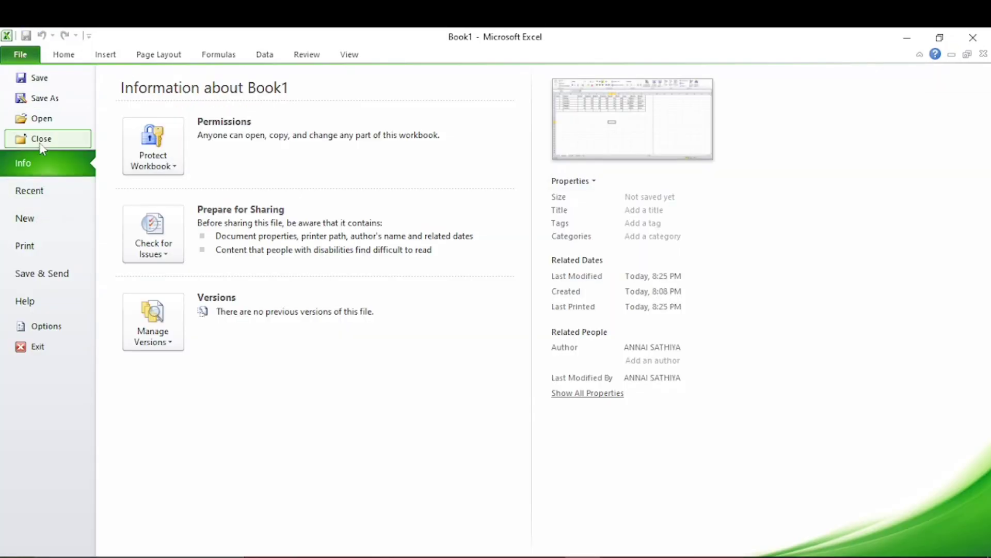
{"action": "left_click", "coordinate": [47, 245]}
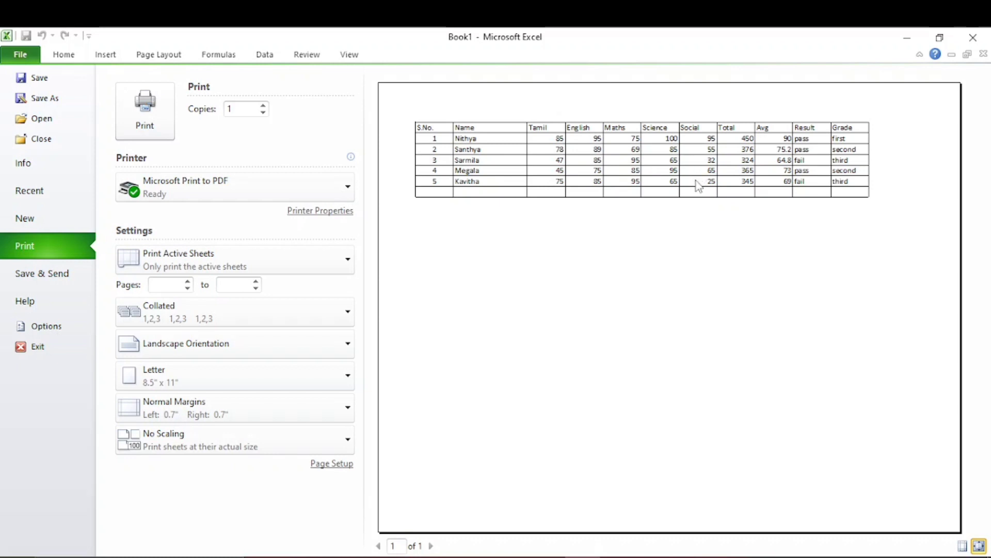
{"action": "left_click", "coordinate": [961, 42]}
{"action": "left_click", "coordinate": [551, 331]}
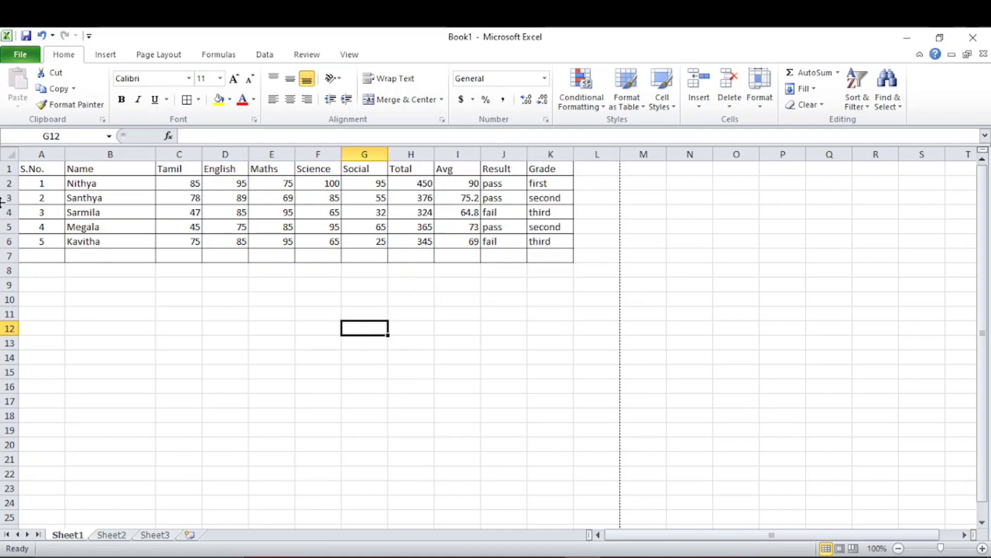
Insert a 3-D Clustered Column chart of the students' subject marks from the range B1:G6.
{"action": "left_click", "coordinate": [115, 225]}
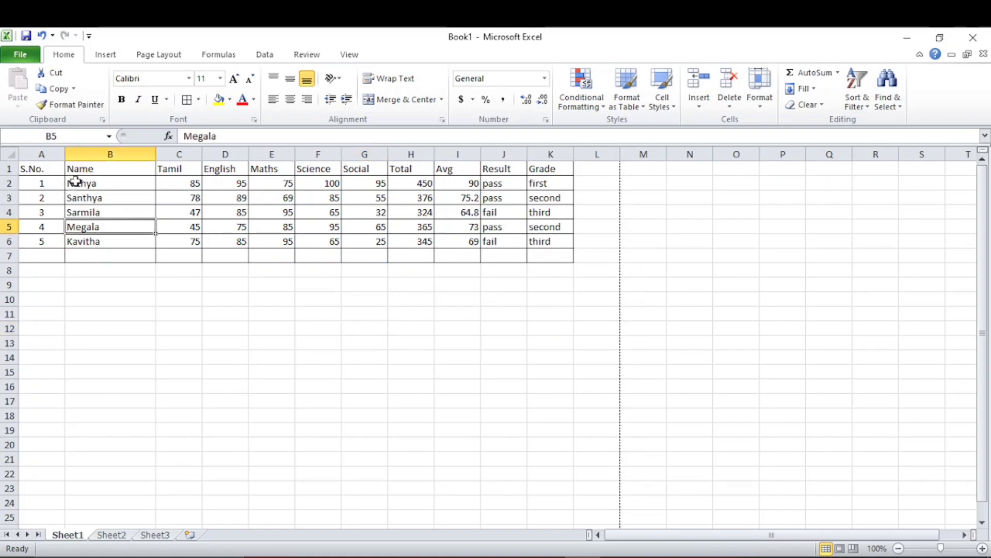
{"action": "left_click_drag", "start_coordinate": [78, 167], "coordinate": [378, 240]}
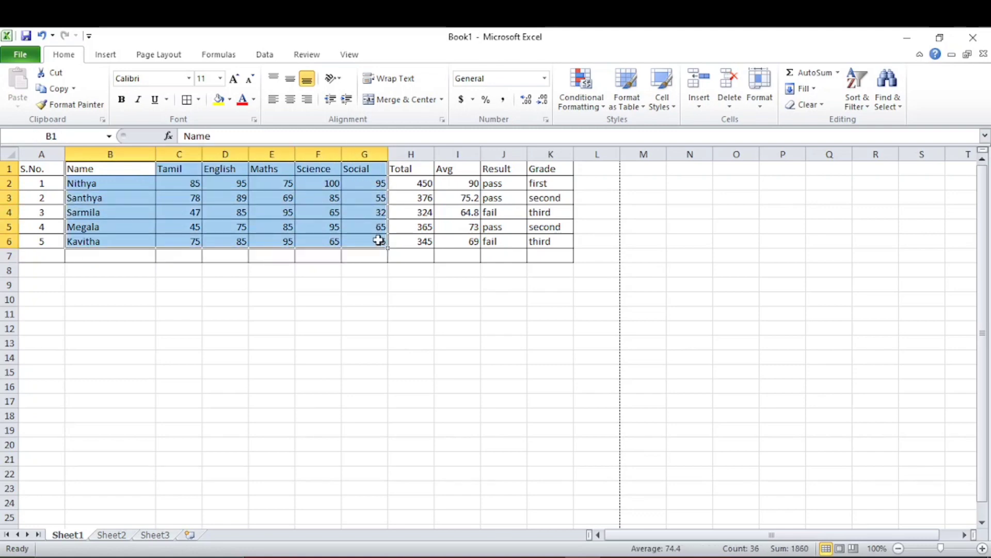
{"action": "left_click", "coordinate": [104, 56]}
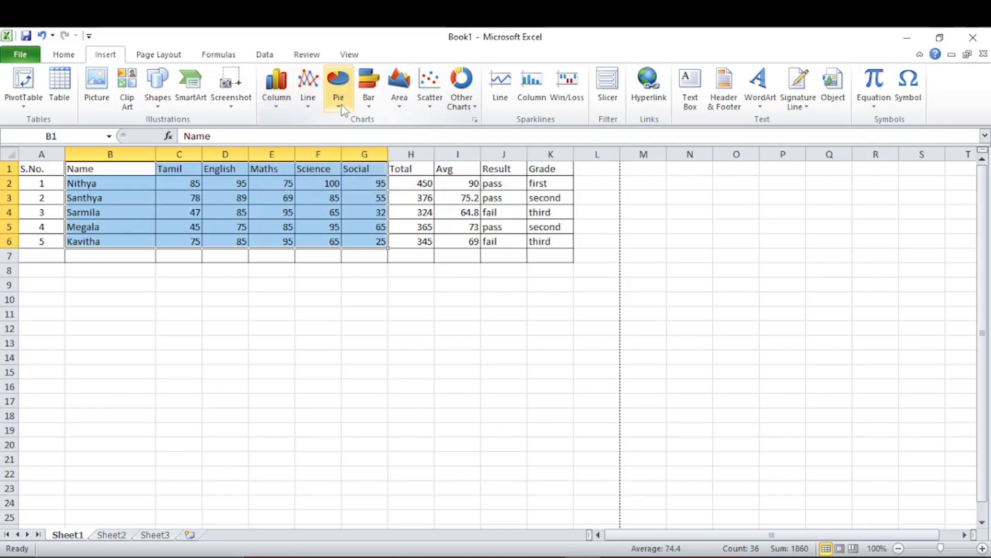
{"action": "left_click", "coordinate": [279, 111]}
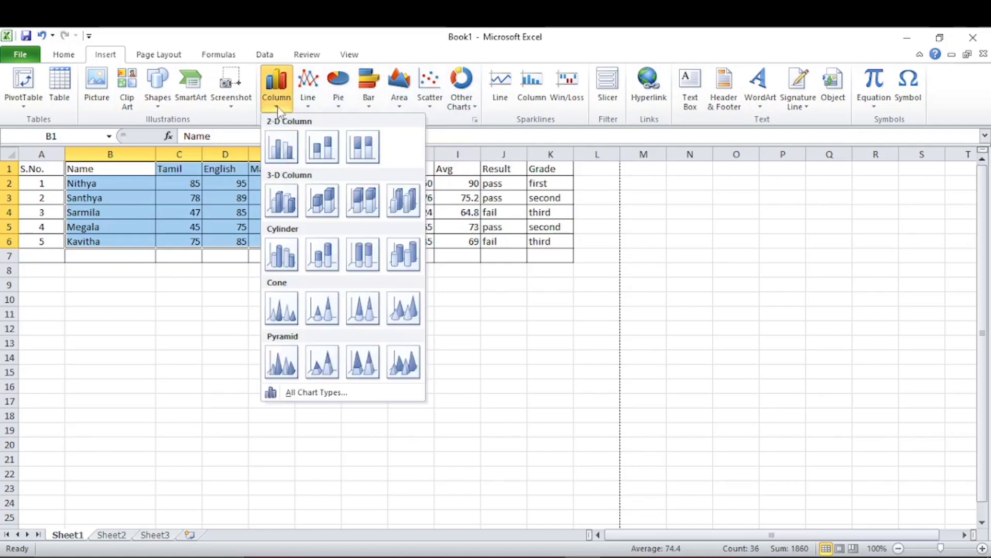
{"action": "left_click", "coordinate": [282, 200]}
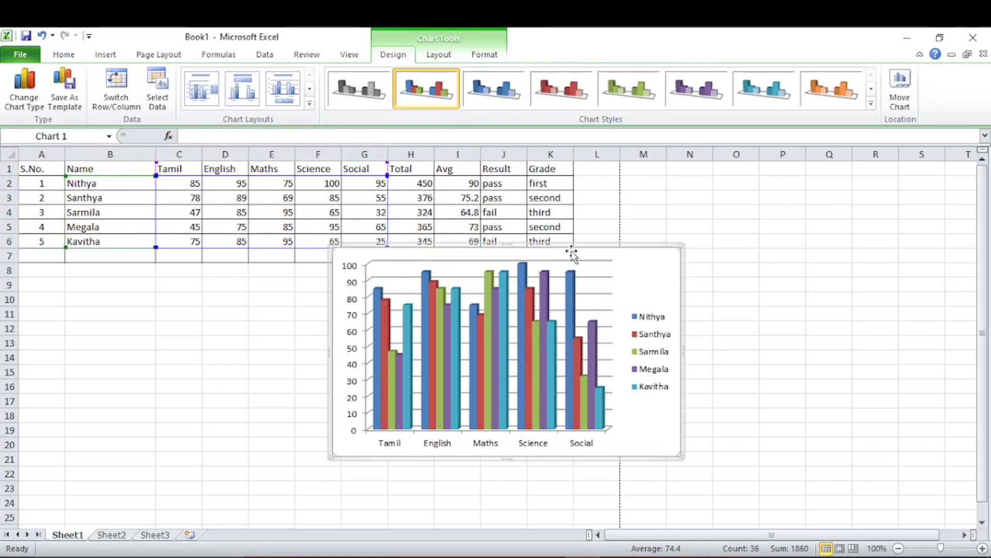
Move the column chart below the mark sheet so it spans about columns B to H from row 8, and deselect it.
{"action": "left_click_drag", "start_coordinate": [572, 253], "coordinate": [304, 280]}
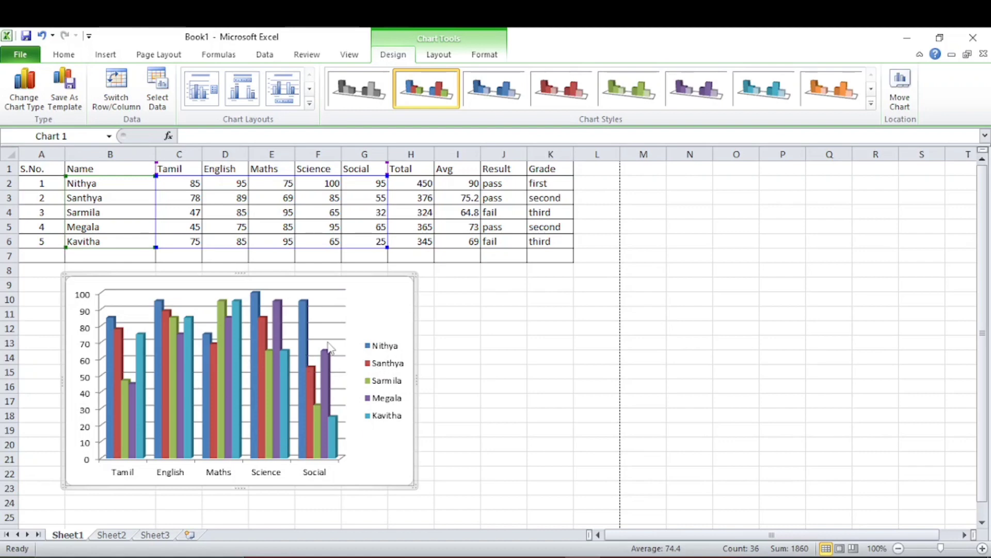
{"action": "mouse_move", "coordinate": [304, 318]}
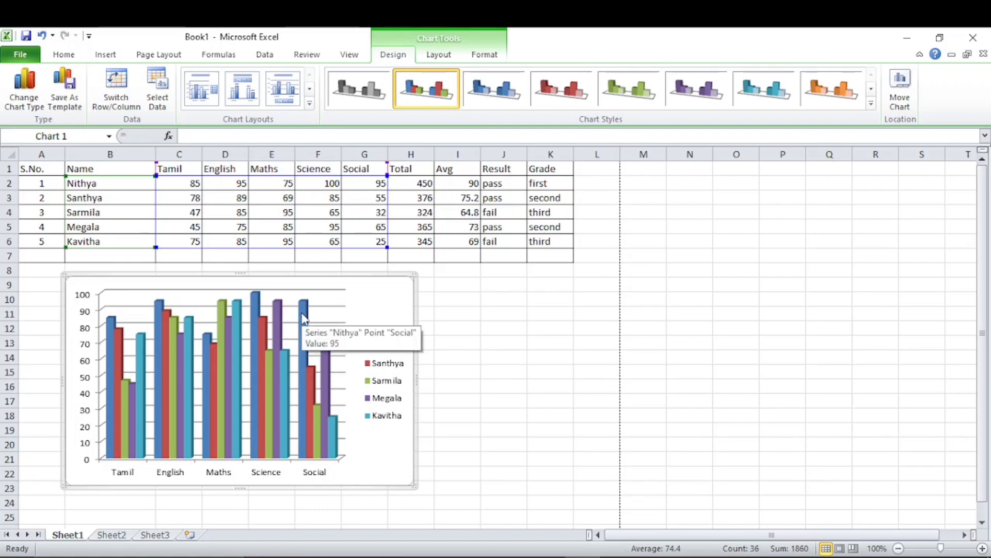
{"action": "left_click", "coordinate": [517, 300]}
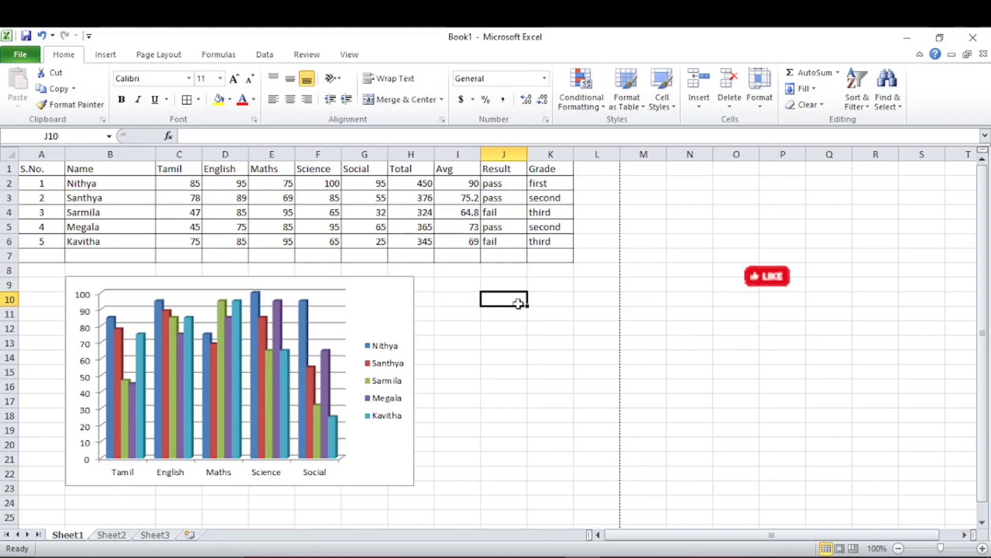